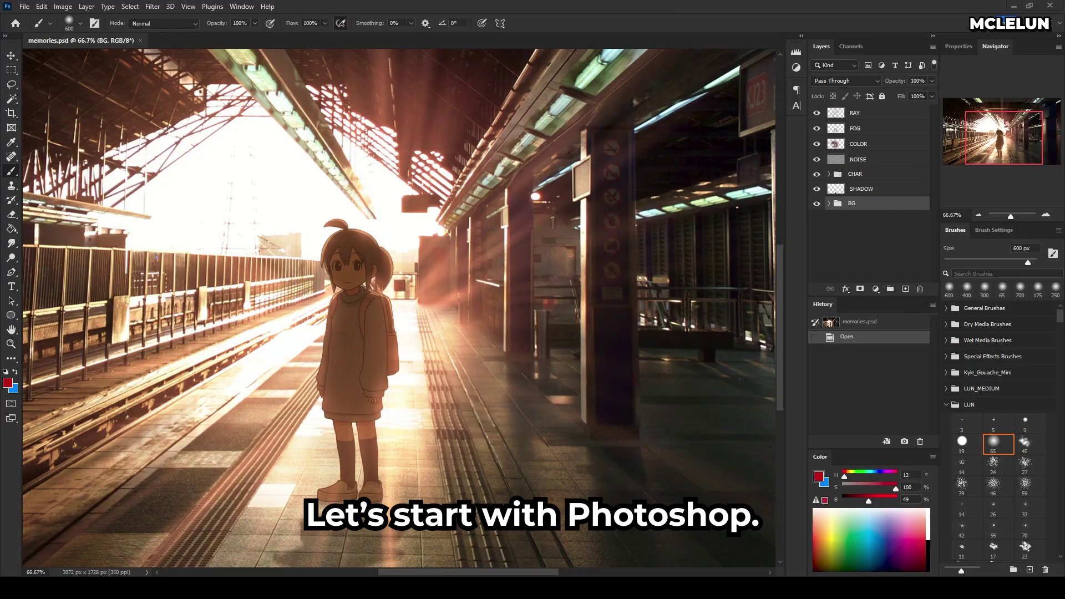
- Duplicate all artwork layers from RAY to BG and merge the copies into one layer
{"action": "left_click", "coordinate": [879, 113]}
{"action": "left_click", "coordinate": [877, 204], "text": "shift"}
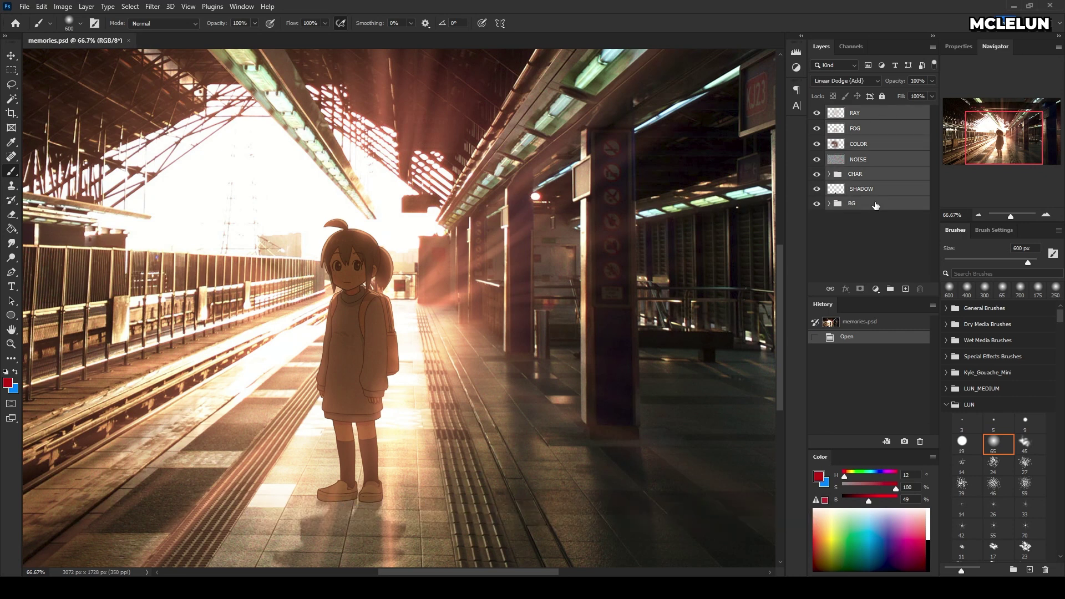
{"action": "left_click_drag", "start_coordinate": [875, 205], "coordinate": [904, 288]}
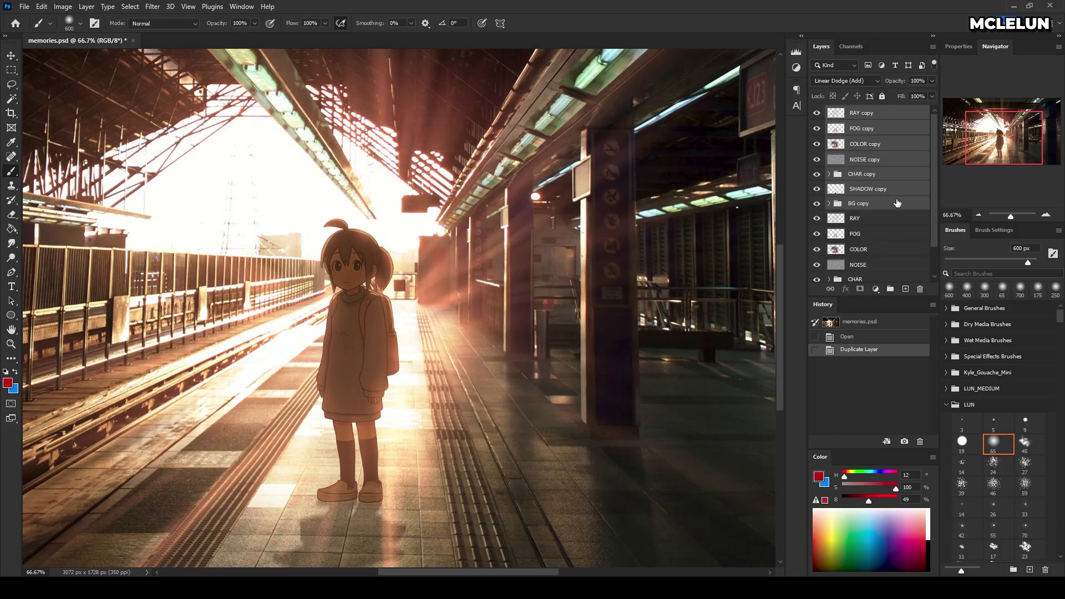
{"action": "key", "text": "ctrl+e"}
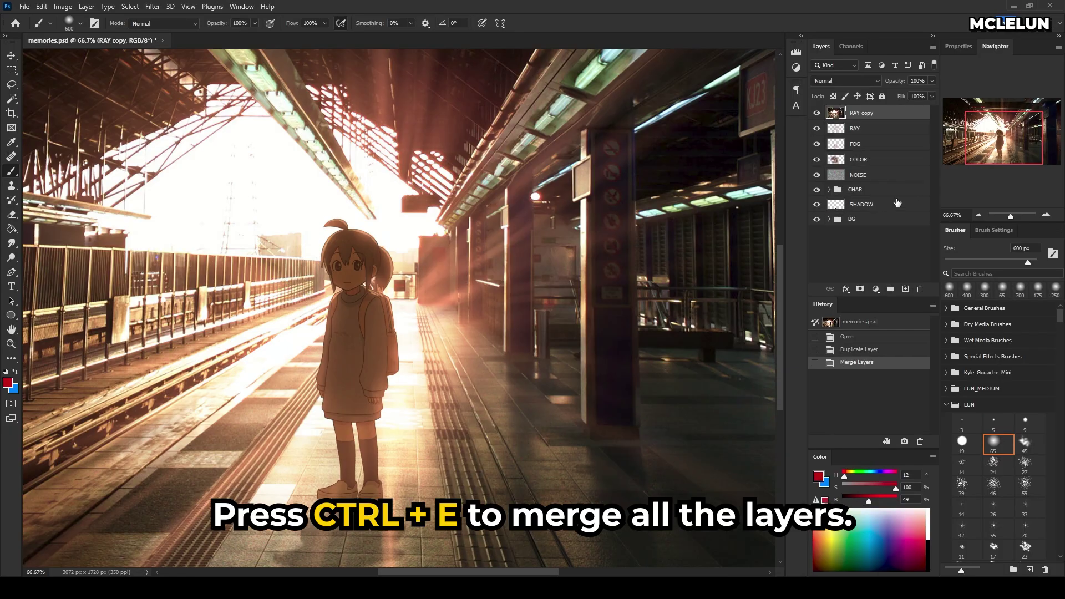
- Apply a Gaussian Blur with a radius of about 8.2 px to the merged layer
{"action": "left_click", "coordinate": [161, 6]}
{"action": "mouse_move", "coordinate": [187, 151]}
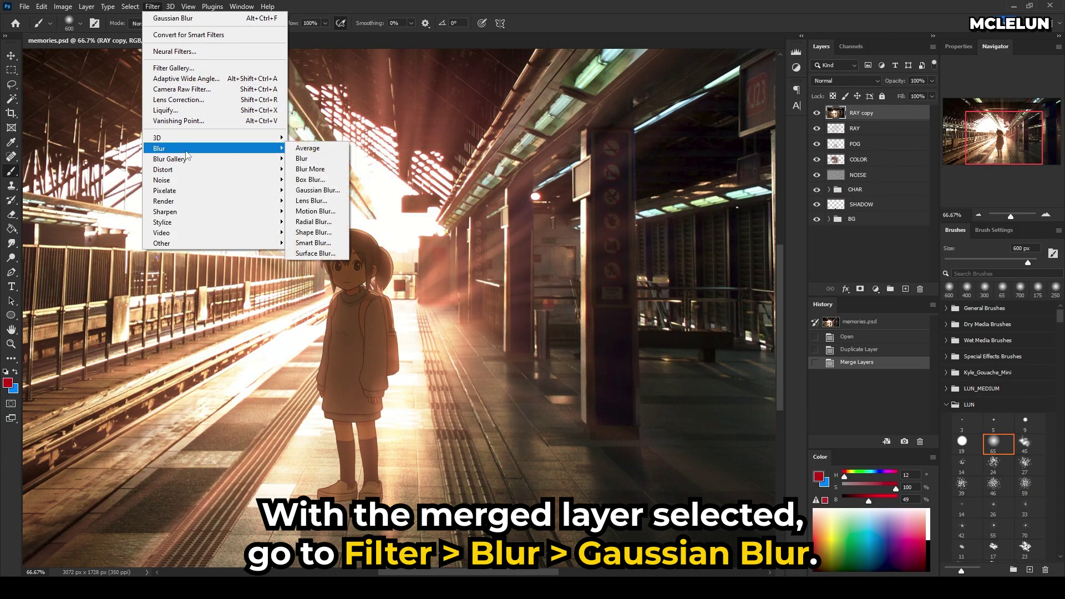
{"action": "left_click", "coordinate": [317, 190]}
{"action": "left_click_drag", "start_coordinate": [488, 291], "coordinate": [486, 291]}
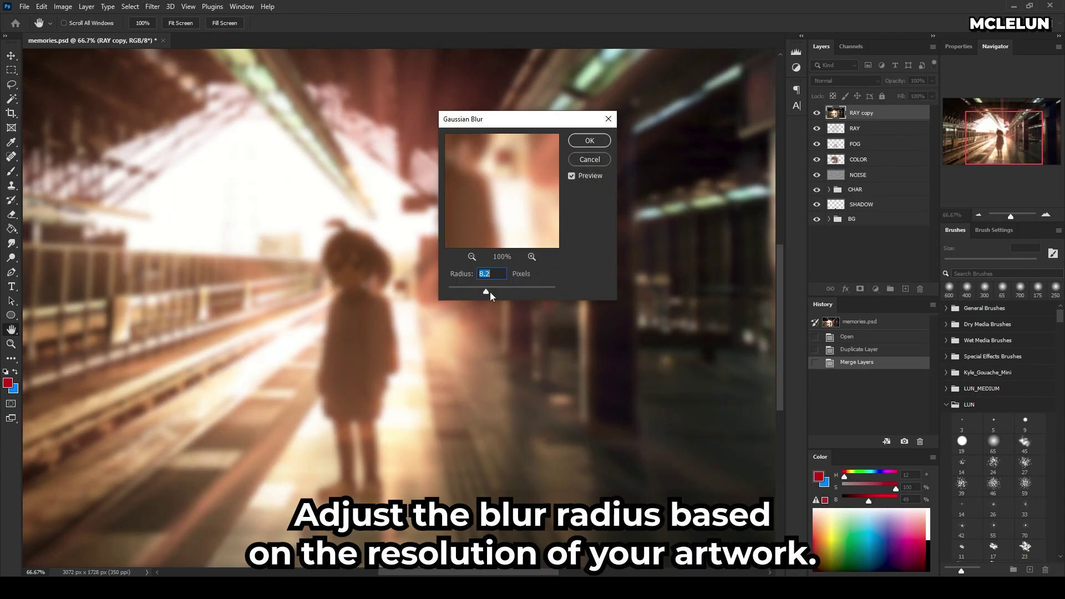
- Confirm the 8.2 px blur and set the merged RAY copy layer to Screen at 75% opacity
{"action": "left_click", "coordinate": [597, 142]}
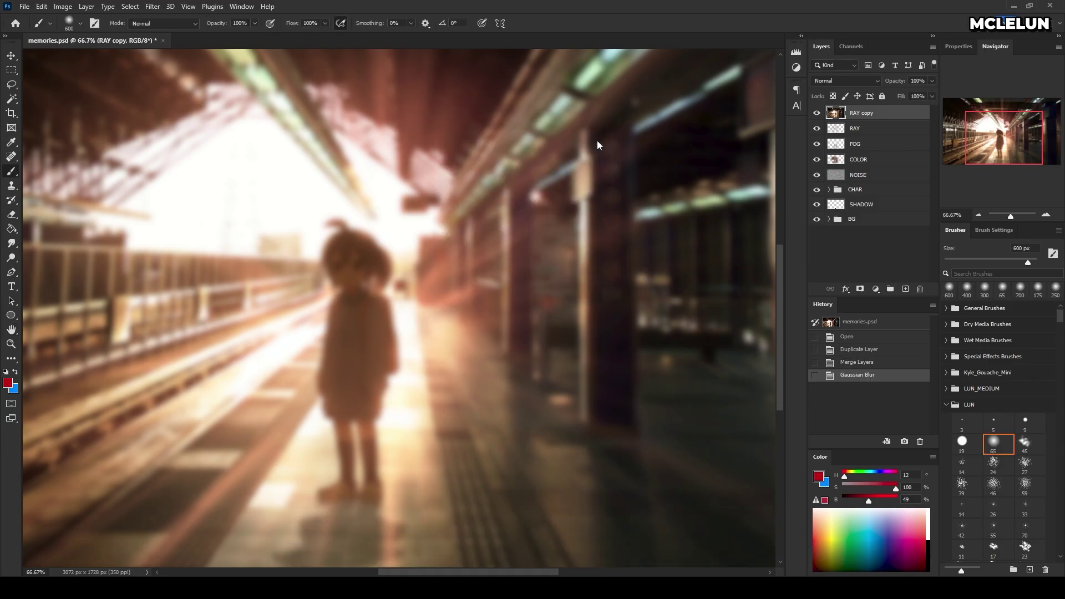
{"action": "key", "text": "b"}
{"action": "left_click", "coordinate": [853, 84]}
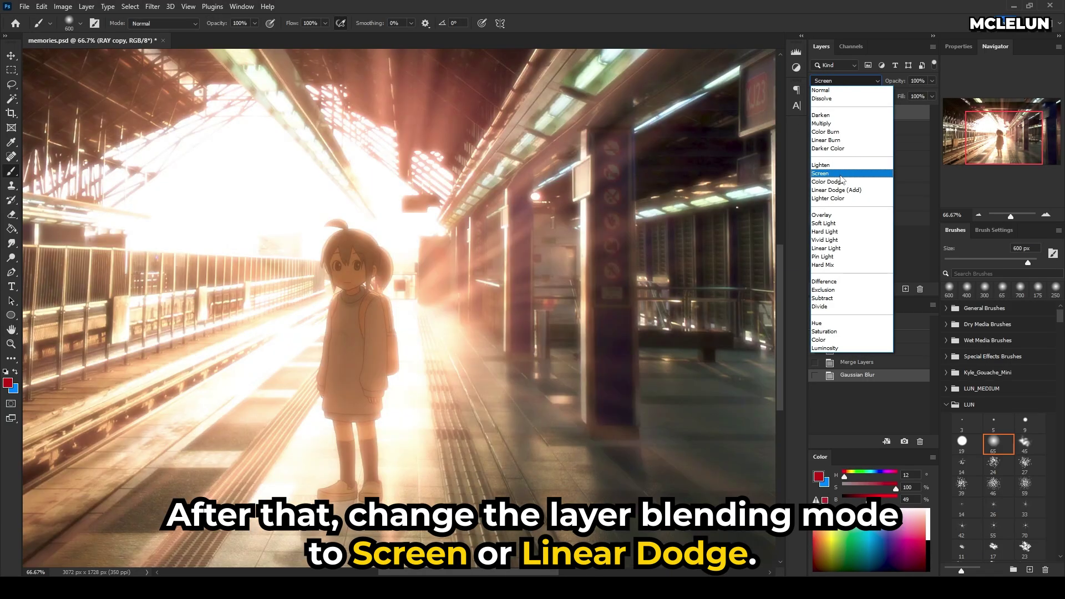
{"action": "left_click", "coordinate": [841, 173]}
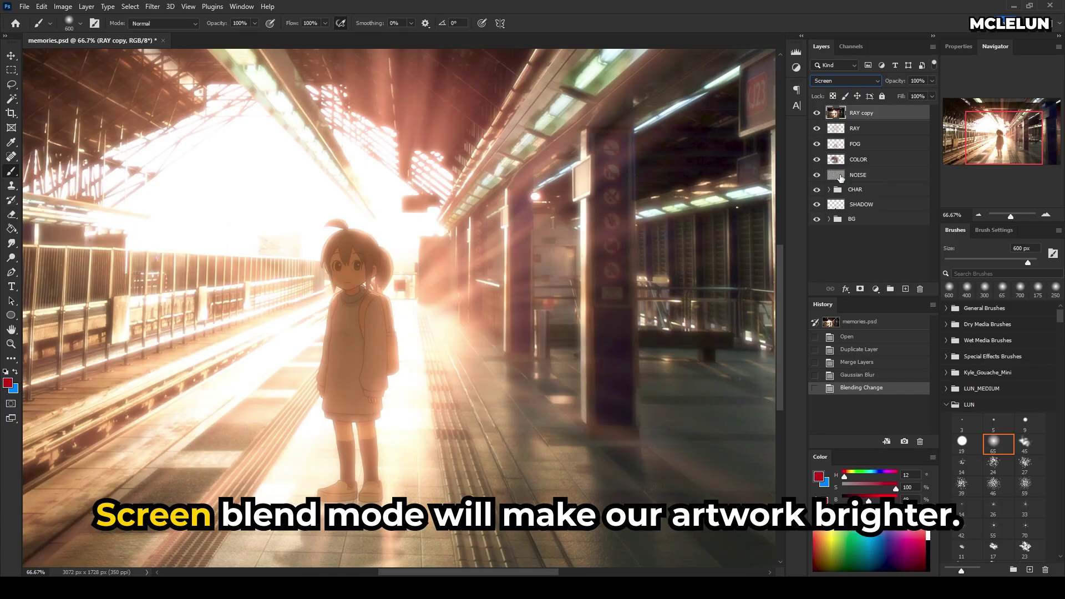
{"action": "left_click_drag", "start_coordinate": [932, 81], "coordinate": [917, 98]}
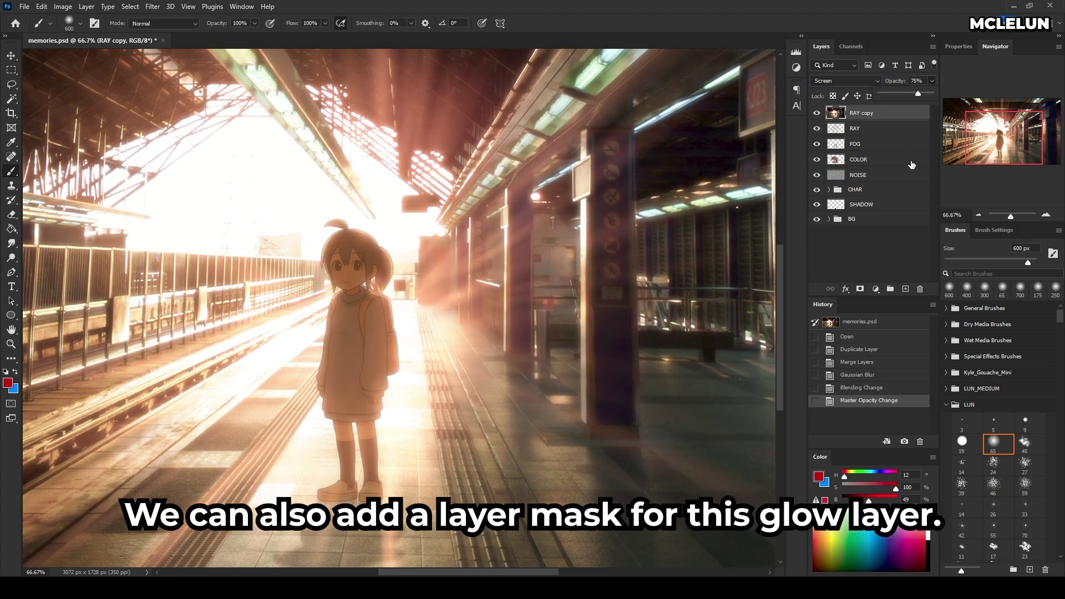
- Add a black-filled mask to the glow layer and softly paint glow back around the scene centre
{"action": "left_click", "coordinate": [859, 289]}
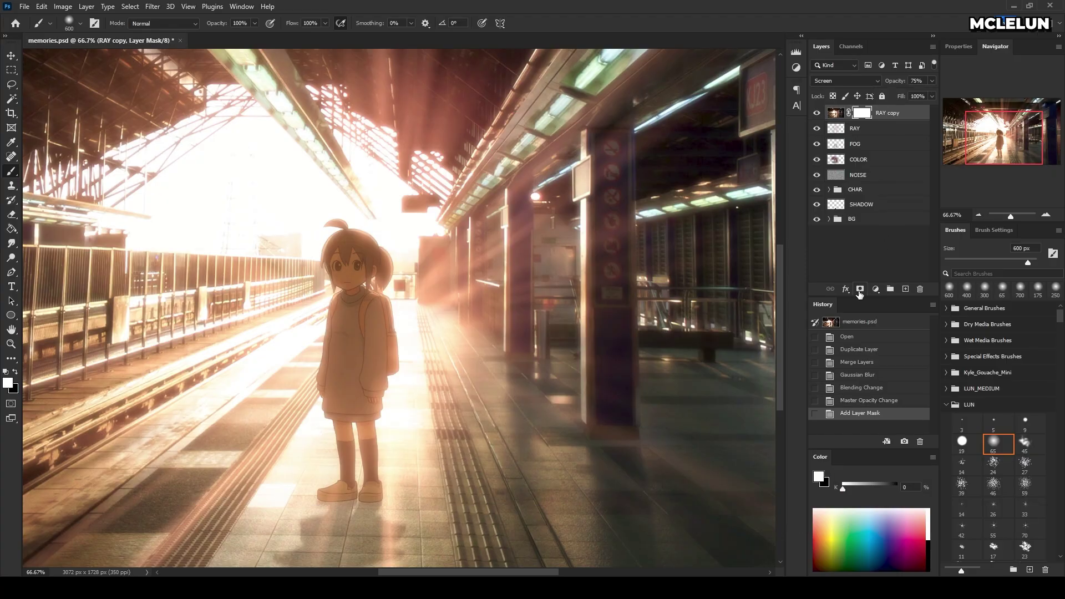
{"action": "left_click", "coordinate": [999, 444]}
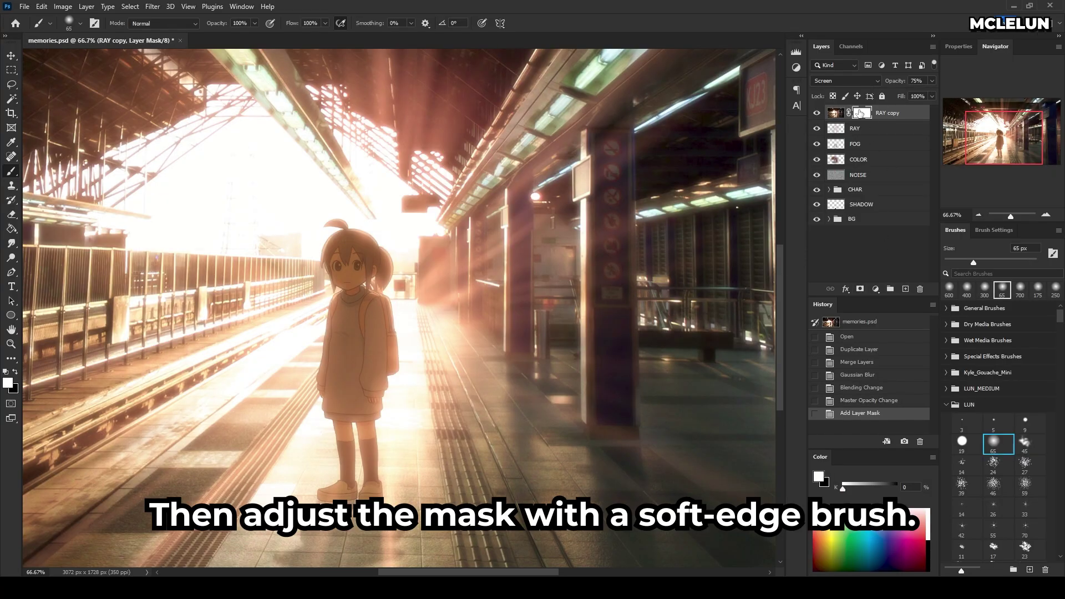
{"action": "key", "text": "ctrl+BackSpace"}
{"action": "key", "text": "bracketright"}
{"action": "key", "text": "bracketright"}
{"action": "key", "text": "bracketright"}
{"action": "key", "text": "bracketright"}
{"action": "key", "text": "bracketright"}
{"action": "key", "text": "bracketright"}
{"action": "key", "text": "bracketright"}
{"action": "key", "text": "bracketright"}
{"action": "key", "text": "bracketright"}
{"action": "key", "text": "bracketright"}
{"action": "key", "text": "bracketright"}
{"action": "mouse_move", "coordinate": [392, 237]}
{"action": "left_mouse_down"}
{"action": "mouse_move", "coordinate": [432, 261]}
{"action": "mouse_move", "coordinate": [435, 396]}
{"action": "mouse_move", "coordinate": [304, 463]}
{"action": "mouse_move", "coordinate": [279, 395]}
{"action": "mouse_move", "coordinate": [282, 210]}
{"action": "mouse_move", "coordinate": [347, 168]}
{"action": "mouse_move", "coordinate": [253, 270]}
{"action": "mouse_move", "coordinate": [225, 180]}
{"action": "mouse_move", "coordinate": [552, 324]}
{"action": "mouse_move", "coordinate": [258, 450]}
{"action": "mouse_move", "coordinate": [212, 444]}
{"action": "mouse_move", "coordinate": [452, 348]}
{"action": "left_mouse_up"}
{"action": "key", "text": "bracketright"}
{"action": "key", "text": "bracketright"}
{"action": "key", "text": "bracketright"}
{"action": "key", "text": "bracketright"}
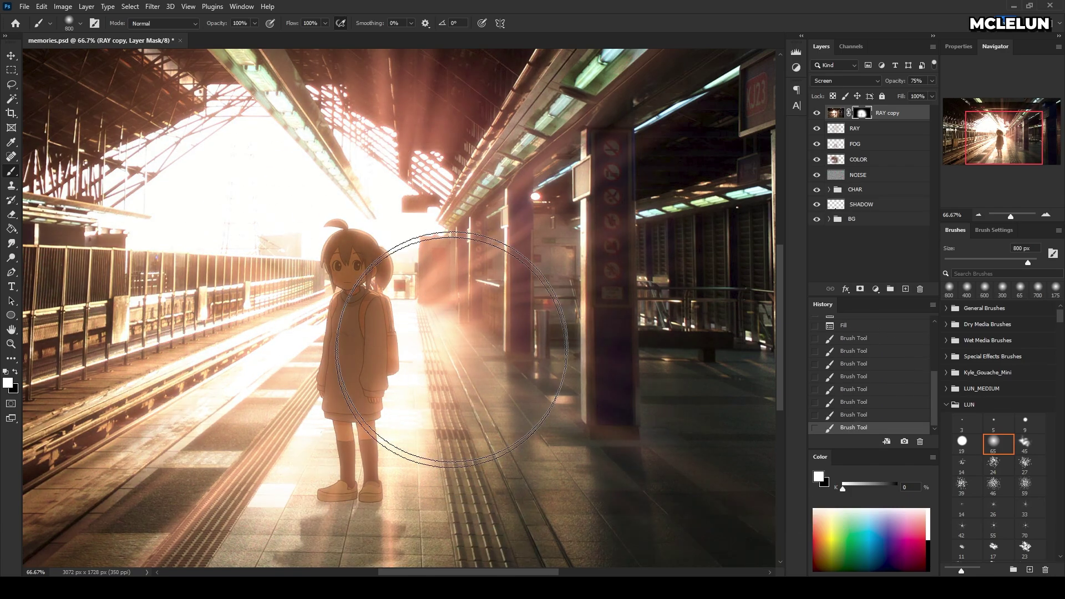
- Toggle the glow layer's visibility to compare the image before and after
{"action": "left_click", "coordinate": [816, 113]}
{"action": "left_click", "coordinate": [816, 112]}
{"action": "left_click", "coordinate": [816, 113]}
{"action": "left_click", "coordinate": [816, 112]}
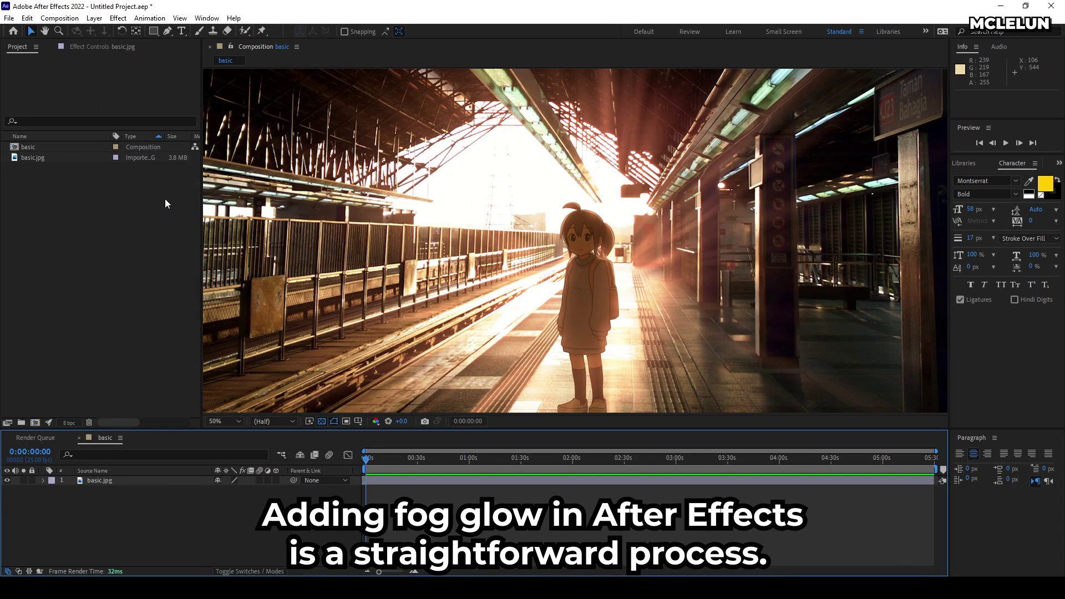
- Create a new adjustment layer above basic.jpg
{"action": "left_click", "coordinate": [95, 22]}
{"action": "mouse_move", "coordinate": [195, 32]}
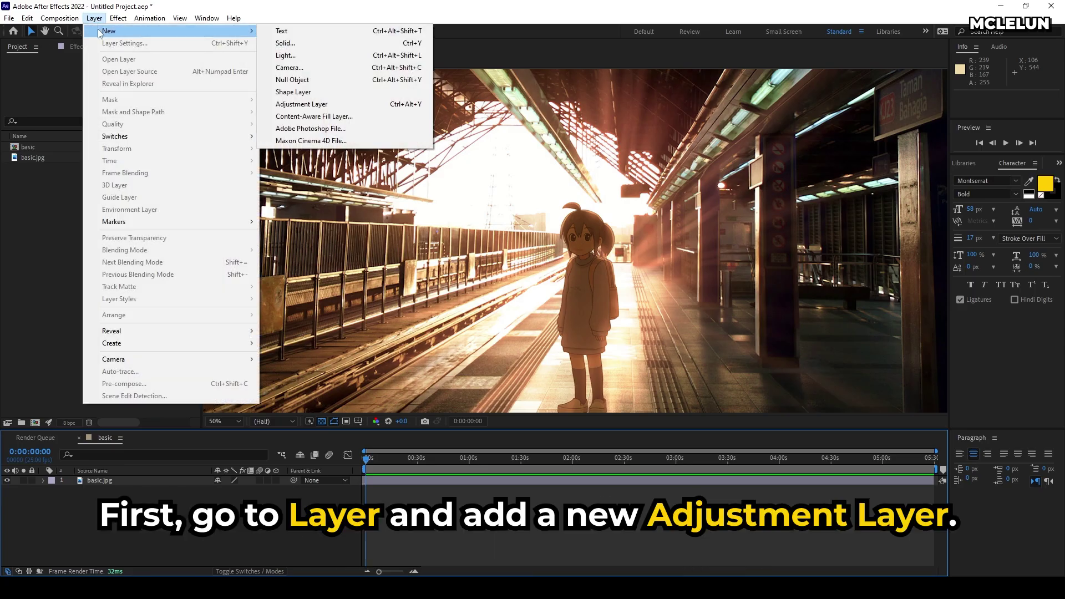
{"action": "left_click", "coordinate": [334, 104]}
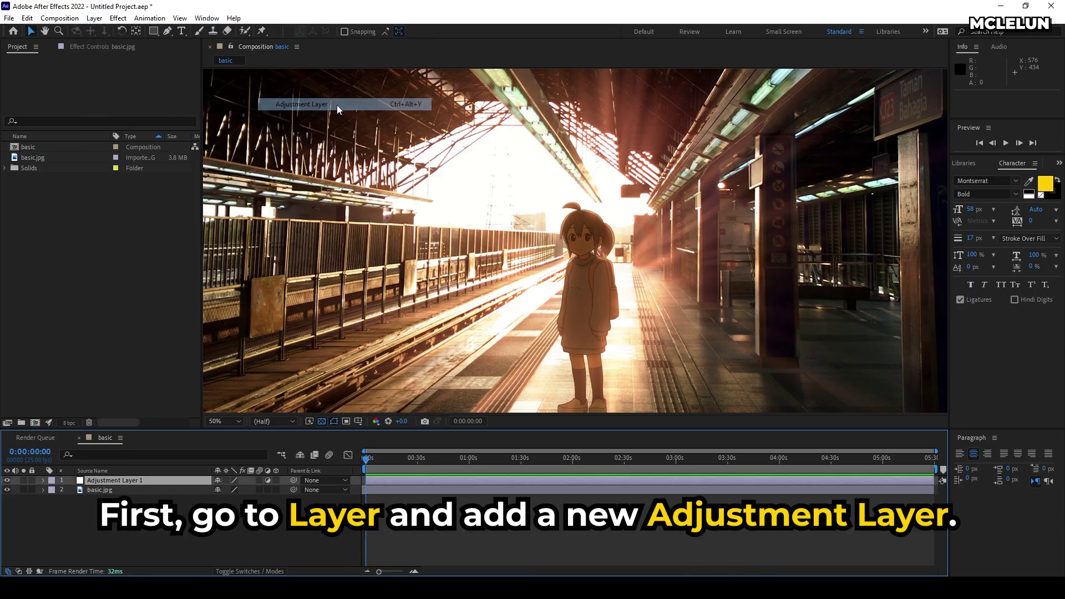
- Apply Gaussian Blur to the adjustment layer and set Blurriness to 18.8
{"action": "left_click", "coordinate": [119, 19]}
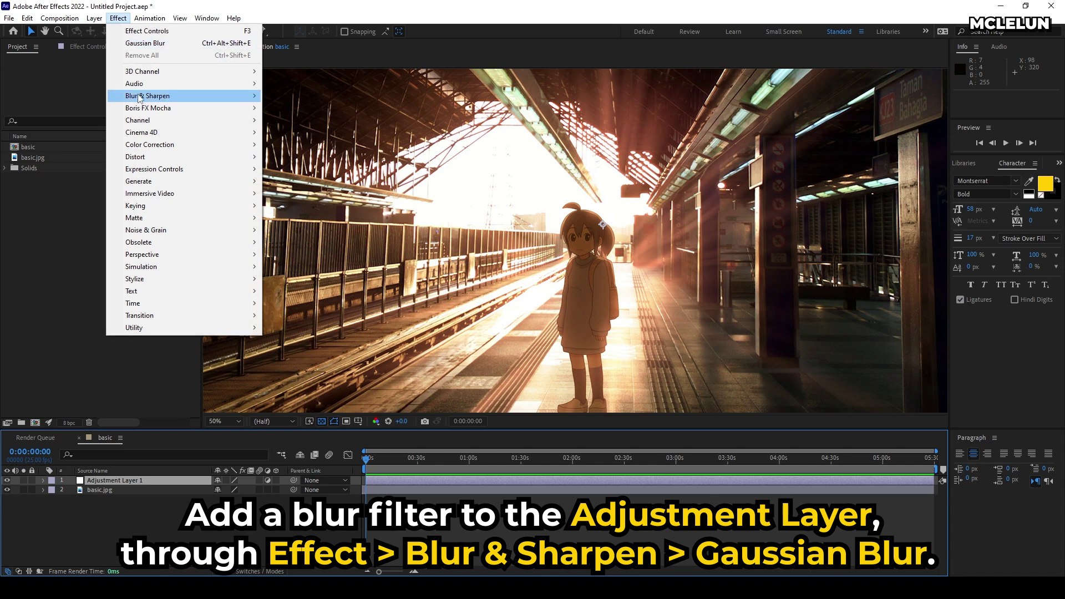
{"action": "mouse_move", "coordinate": [140, 97]}
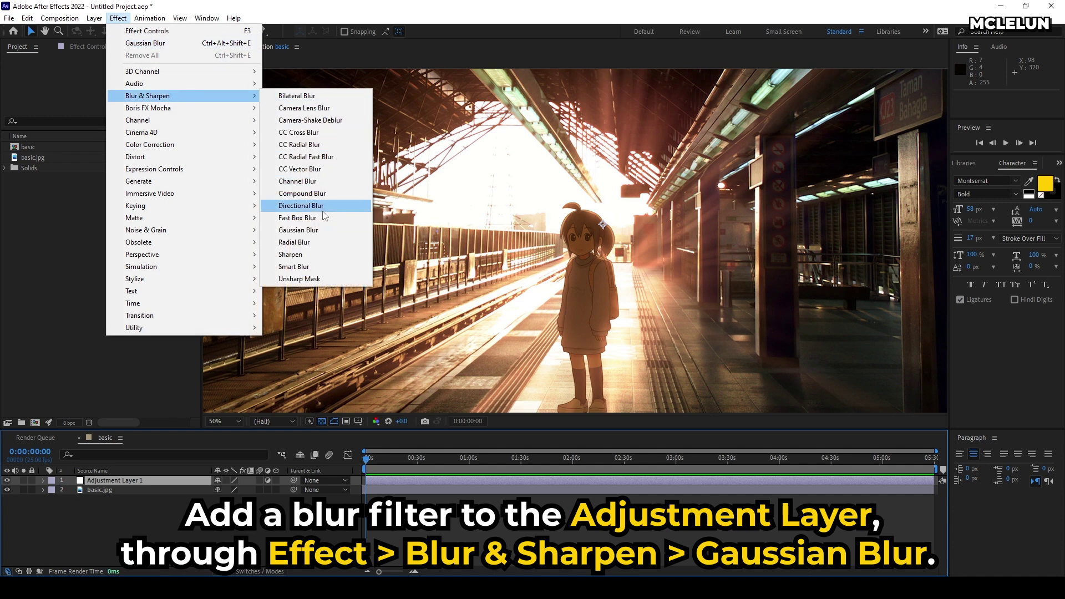
{"action": "left_click", "coordinate": [298, 230]}
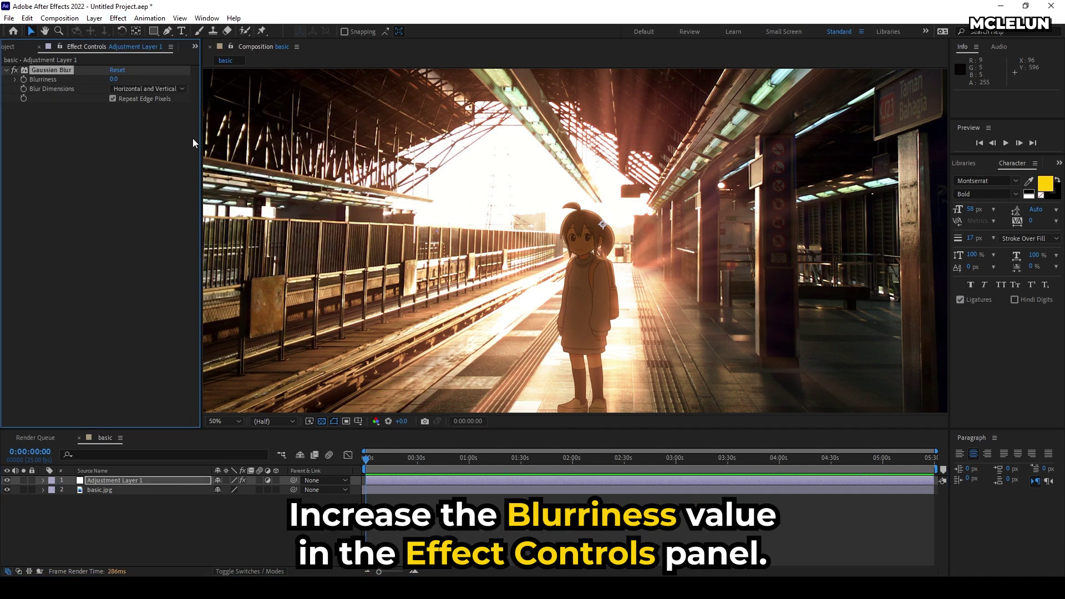
{"action": "left_click_drag", "start_coordinate": [116, 78], "coordinate": [219, 80]}
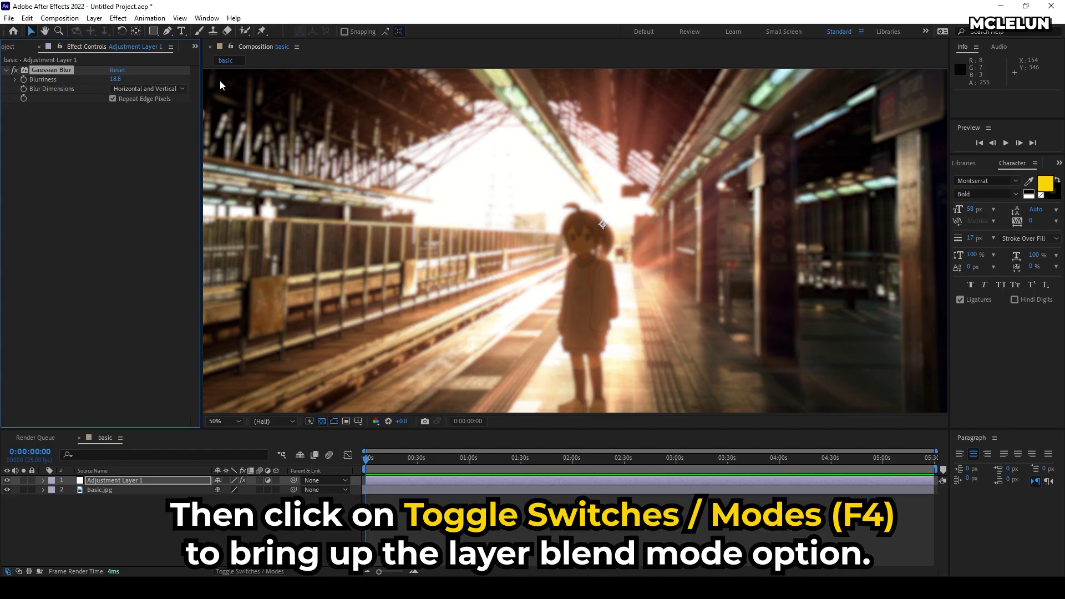
- Set the adjustment layer's blend mode to Screen
{"action": "left_click", "coordinate": [248, 572]}
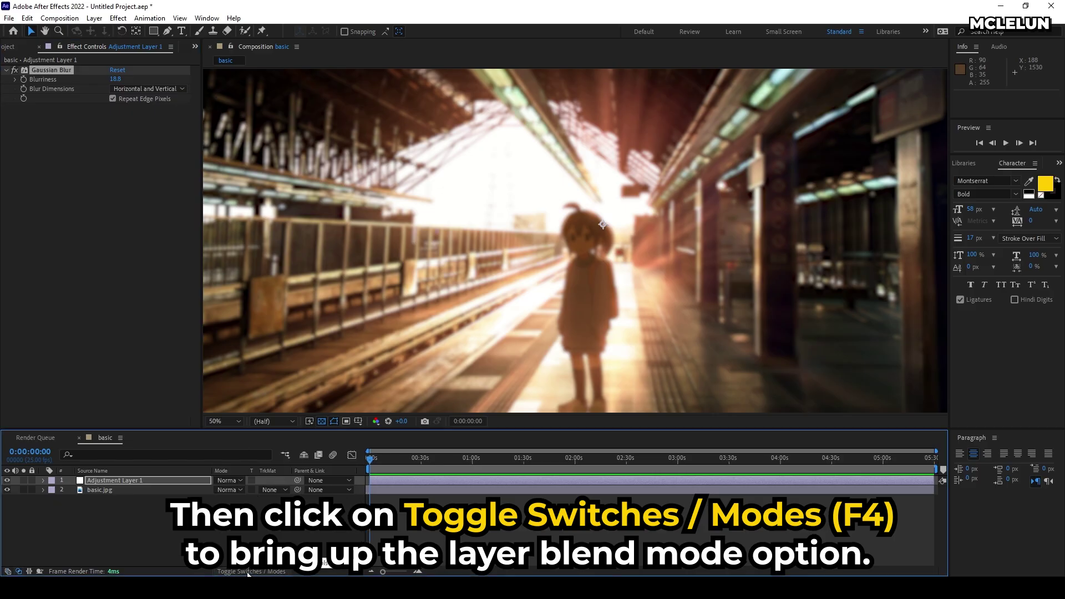
{"action": "left_click", "coordinate": [238, 481]}
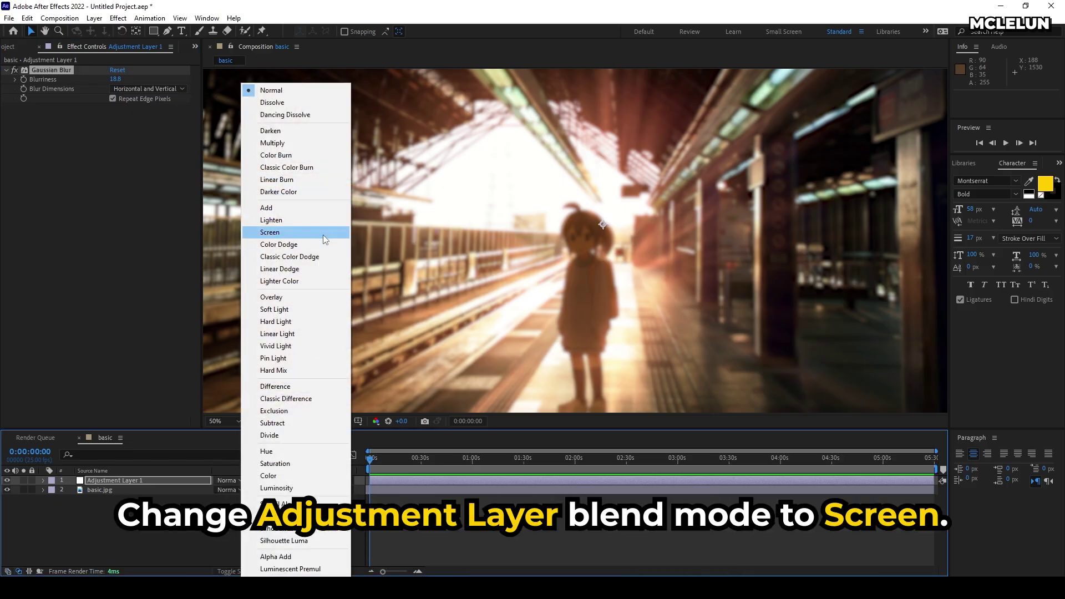
{"action": "left_click", "coordinate": [324, 239]}
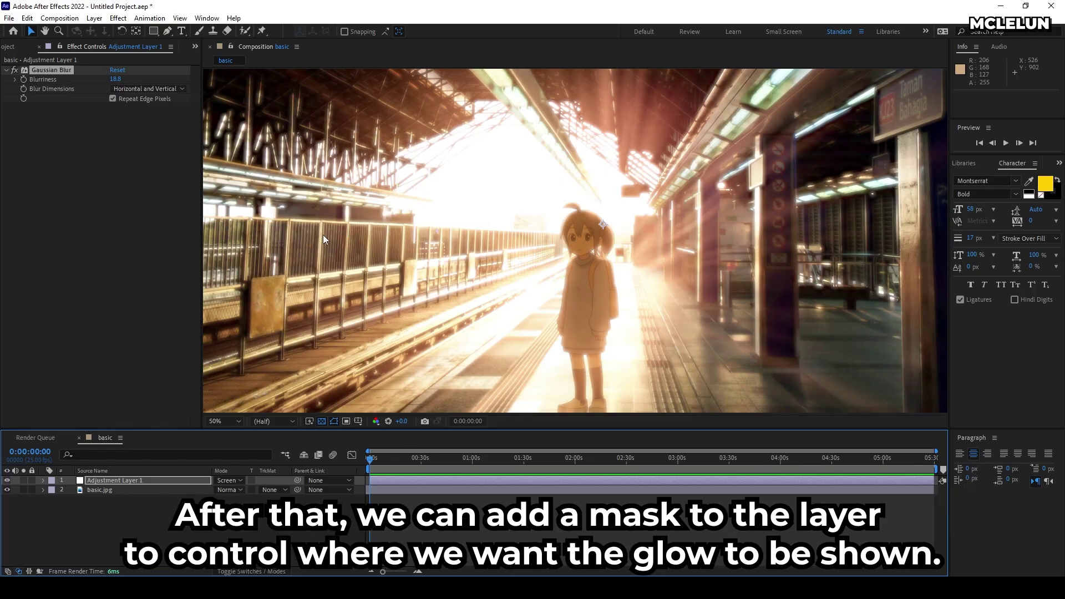
- Draw a closed Pen mask on the adjustment layer around the girl and platform
{"action": "left_click", "coordinate": [168, 31]}
{"action": "left_click", "coordinate": [419, 184]}
{"action": "left_click", "coordinate": [419, 336]}
{"action": "left_click", "coordinate": [553, 376]}
{"action": "left_click", "coordinate": [573, 266]}
{"action": "left_click", "coordinate": [567, 231]}
{"action": "left_click", "coordinate": [582, 215]}
{"action": "left_click", "coordinate": [599, 220]}
{"action": "left_click", "coordinate": [604, 239]}
{"action": "left_click", "coordinate": [597, 258]}
{"action": "left_click", "coordinate": [604, 274]}
{"action": "left_click", "coordinate": [598, 361]}
{"action": "left_click", "coordinate": [742, 358]}
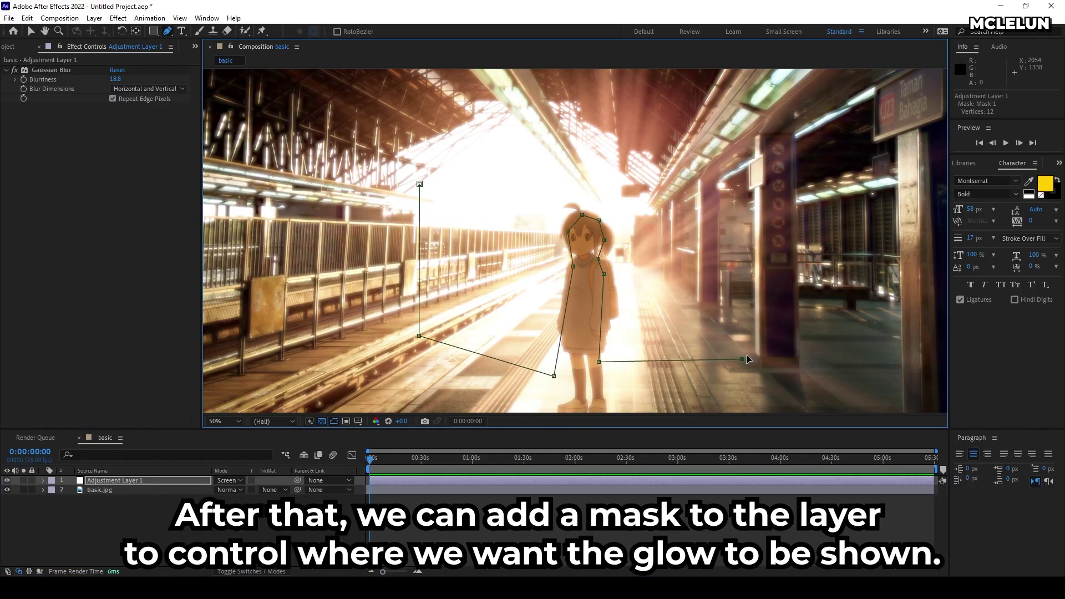
{"action": "left_click", "coordinate": [716, 148]}
{"action": "left_click", "coordinate": [542, 96]}
{"action": "left_click", "coordinate": [419, 184]}
- Set the adjustment layer's Mask Feather to 422 pixels
{"action": "left_click", "coordinate": [136, 480]}
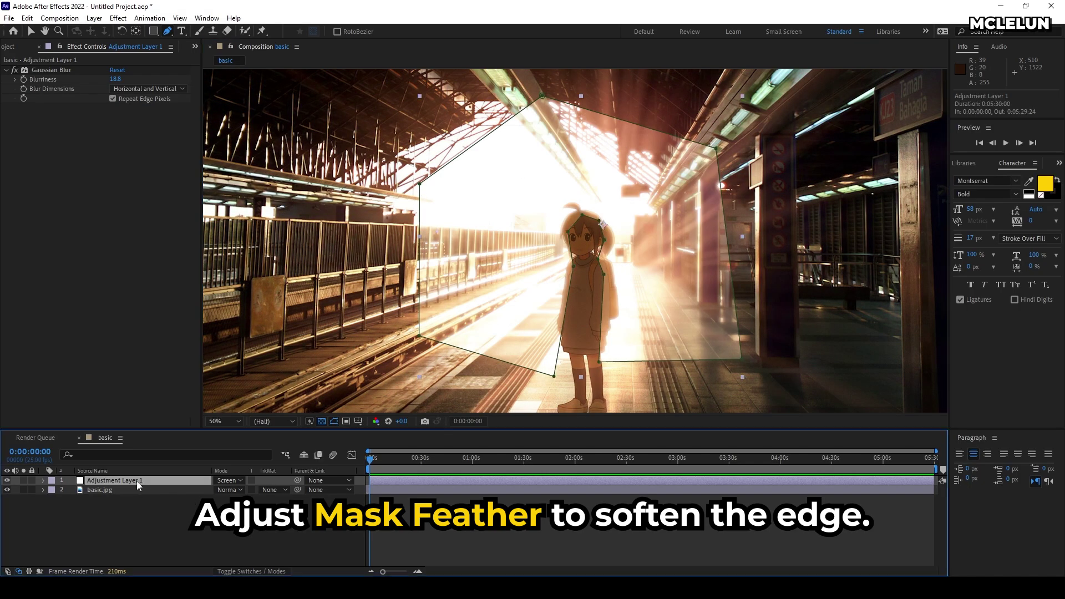
{"action": "left_click", "coordinate": [42, 481]}
{"action": "left_click", "coordinate": [63, 499]}
{"action": "left_click_drag", "start_coordinate": [227, 518], "coordinate": [434, 519]}
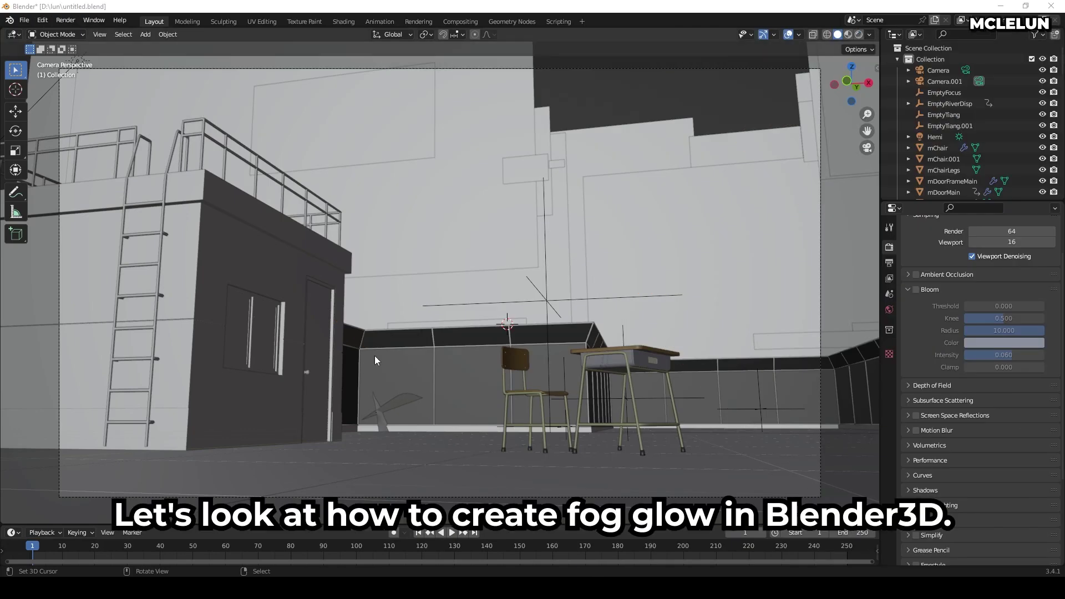
- Switch the rendered viewport to the Compositor with Use Nodes enabled
{"action": "left_click", "coordinate": [858, 34]}
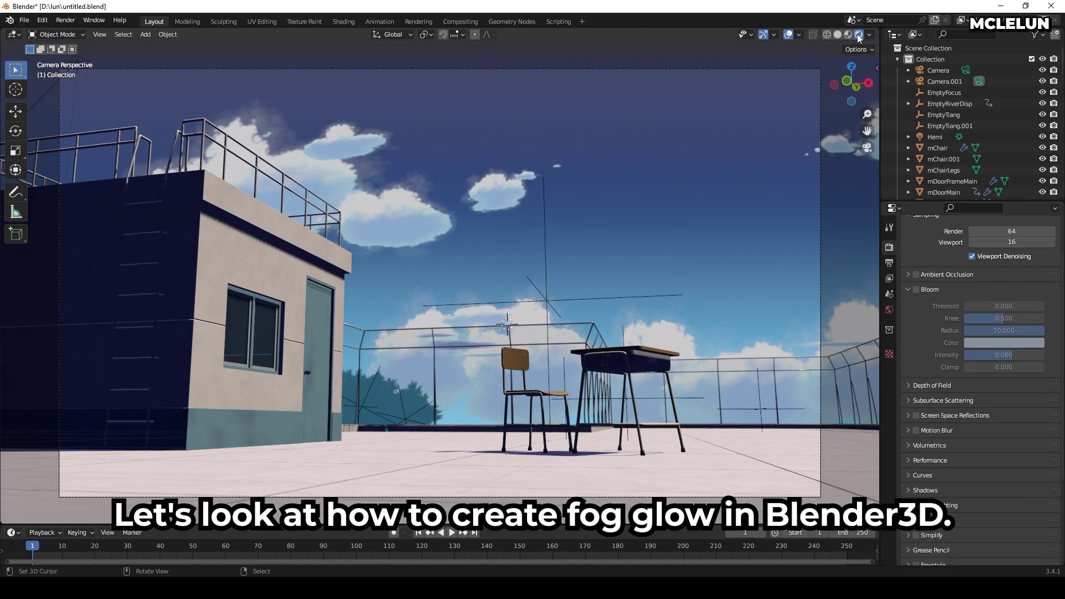
{"action": "left_click", "coordinate": [14, 34]}
{"action": "left_click", "coordinate": [39, 102]}
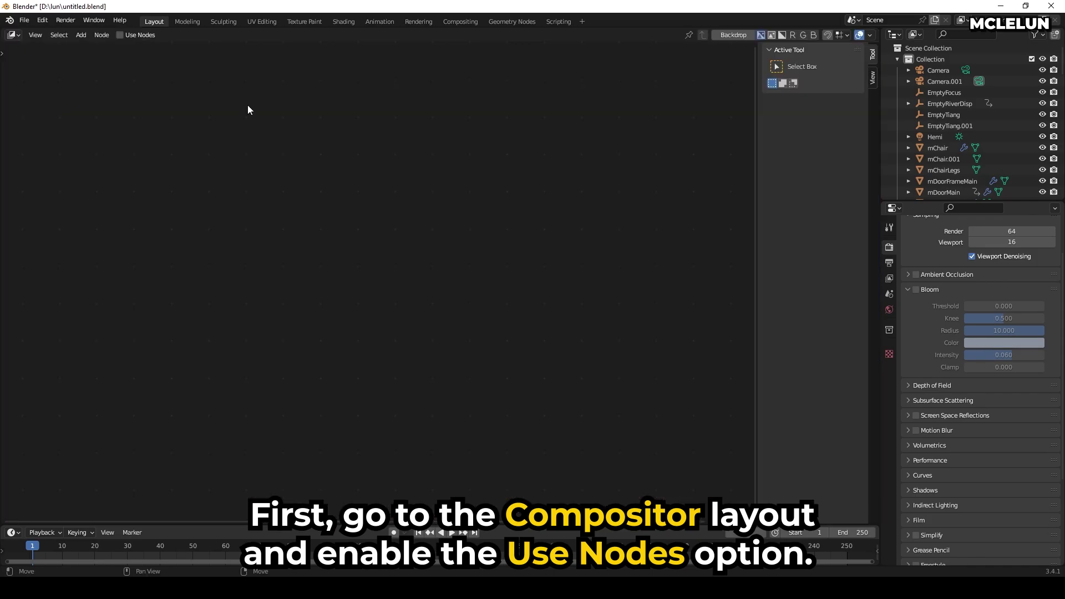
{"action": "left_click", "coordinate": [119, 35]}
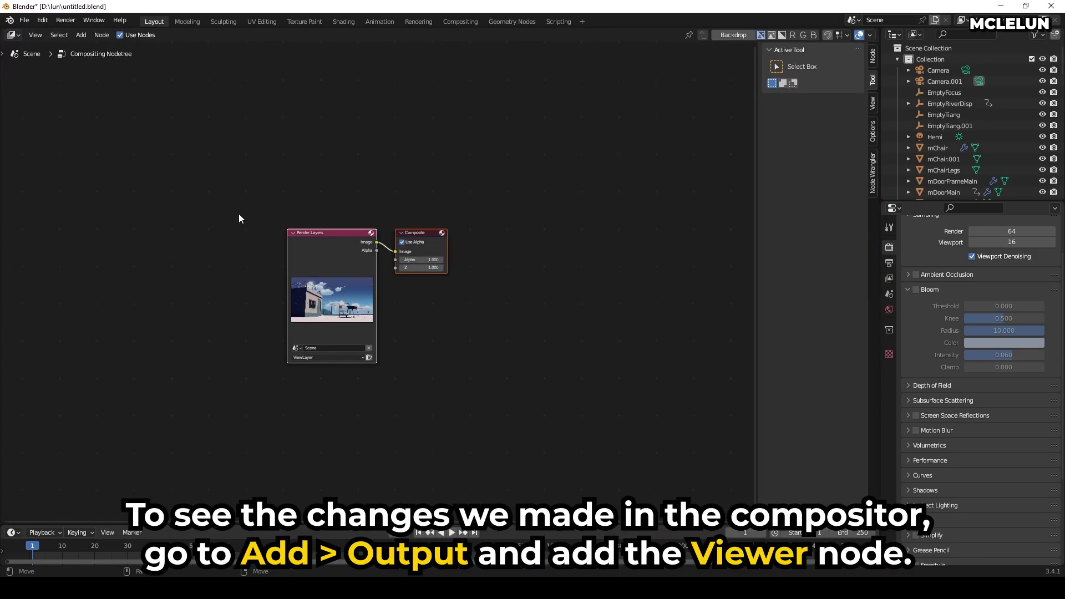
- Add a Viewer node below Composite and feed it the Render Layers image
{"action": "left_click", "coordinate": [82, 35]}
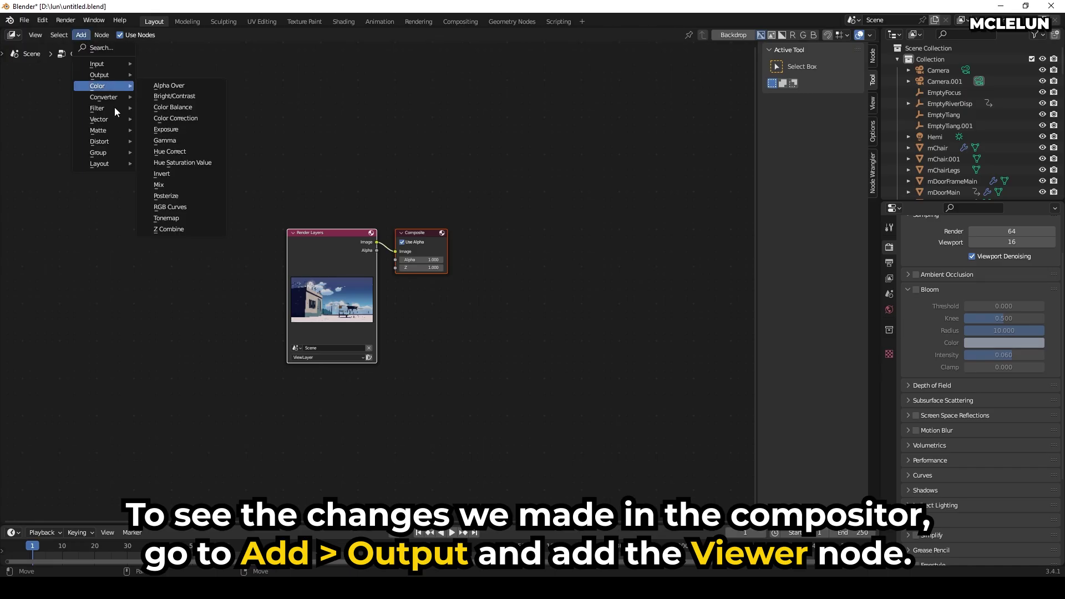
{"action": "mouse_move", "coordinate": [114, 74]}
{"action": "left_click", "coordinate": [180, 108]}
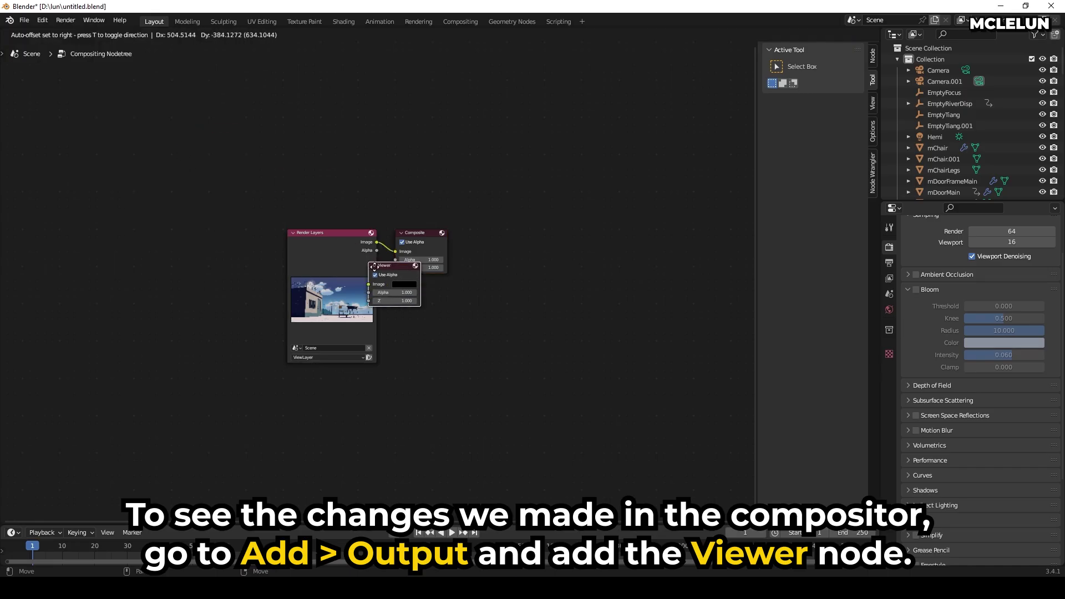
{"action": "left_click", "coordinate": [396, 287]}
{"action": "scroll", "coordinate": [410, 266], "scroll_direction": "up", "scroll_amount": 3}
{"action": "left_click_drag", "start_coordinate": [251, 159], "coordinate": [205, 156]}
{"action": "left_click_drag", "start_coordinate": [285, 180], "coordinate": [417, 352]}
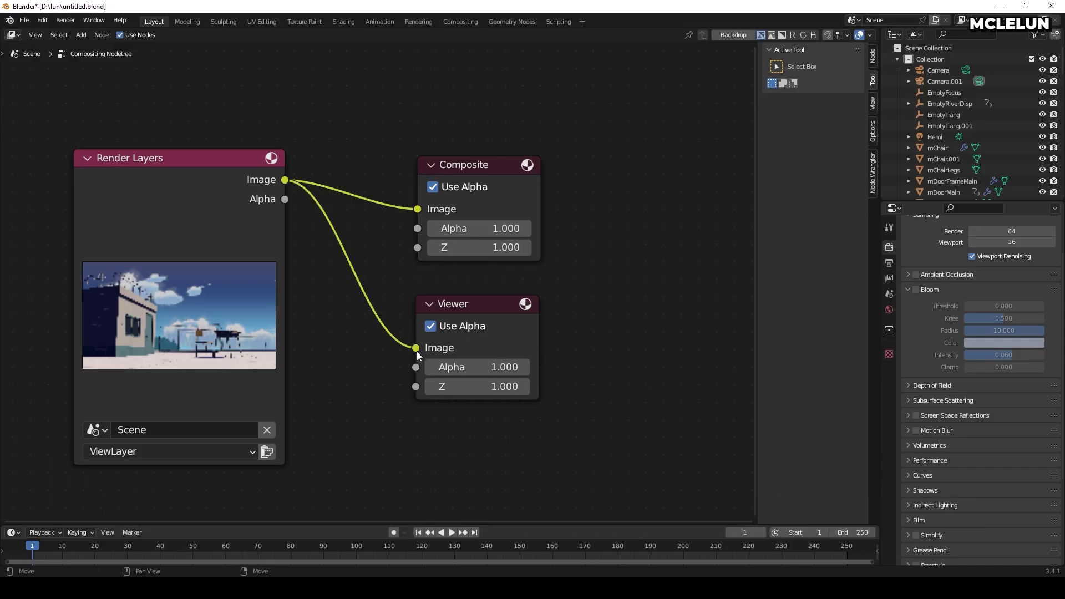
{"action": "left_click_drag", "start_coordinate": [486, 305], "coordinate": [487, 305]}
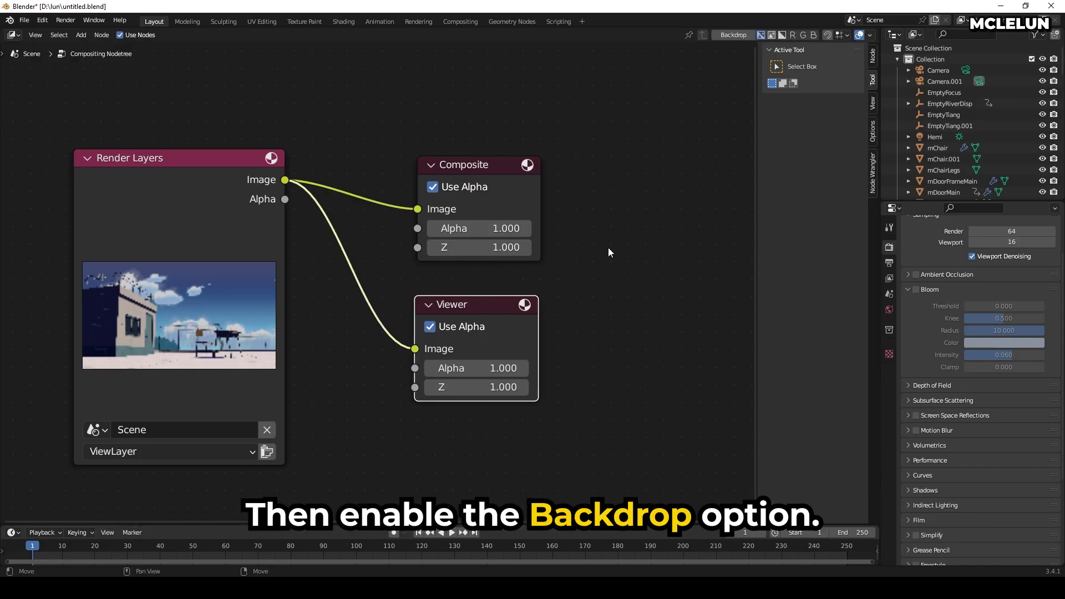
- Turn on the Backdrop, hide the sidebar, and shift the Composite and Viewer nodes right
{"action": "left_click", "coordinate": [737, 35]}
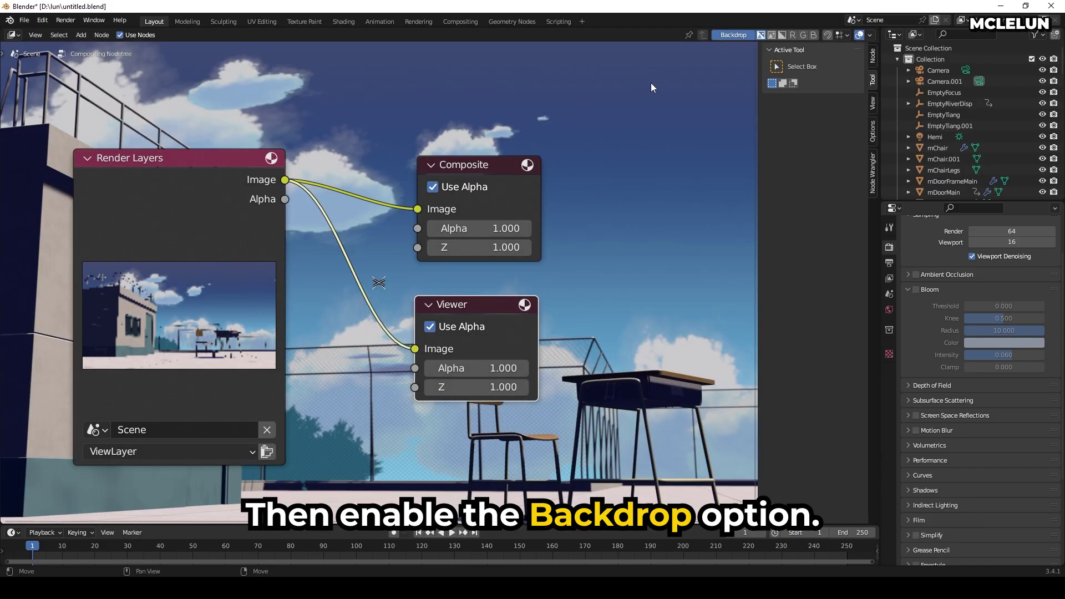
{"action": "key", "text": "n"}
{"action": "key", "text": "alt+Home"}
{"action": "left_click_drag", "start_coordinate": [535, 164], "coordinate": [617, 157]}
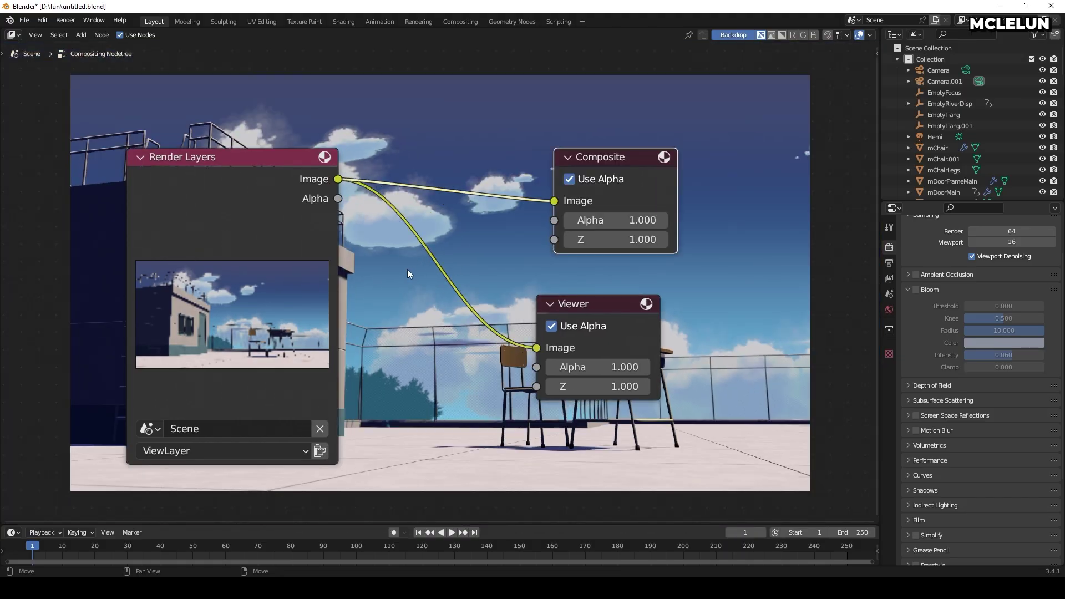
{"action": "left_click", "coordinate": [78, 36]}
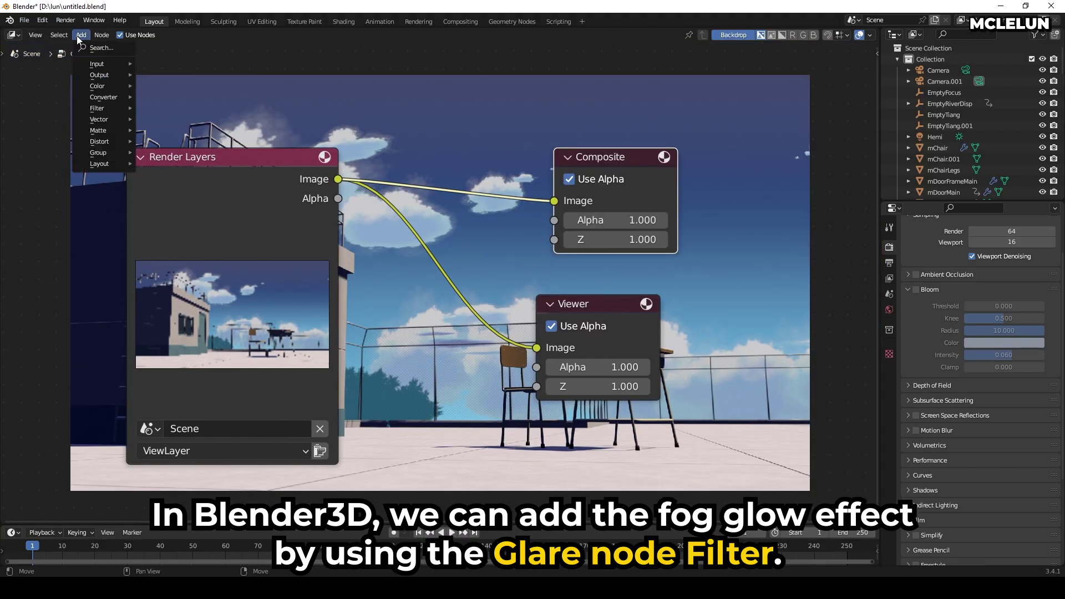
{"action": "mouse_move", "coordinate": [112, 109]}
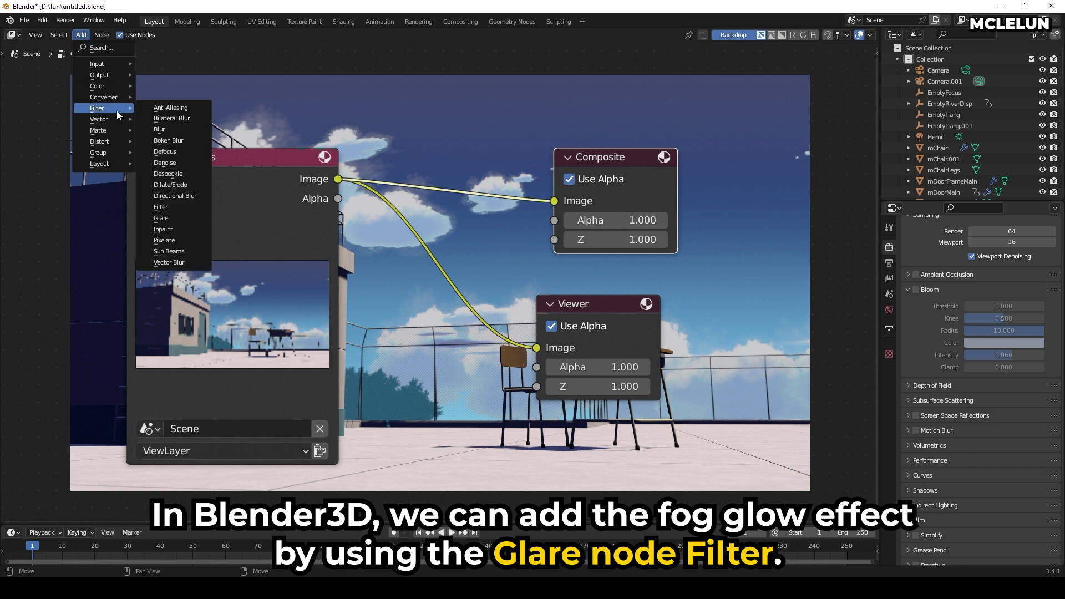
{"action": "left_click", "coordinate": [162, 218]}
{"action": "left_click", "coordinate": [399, 228]}
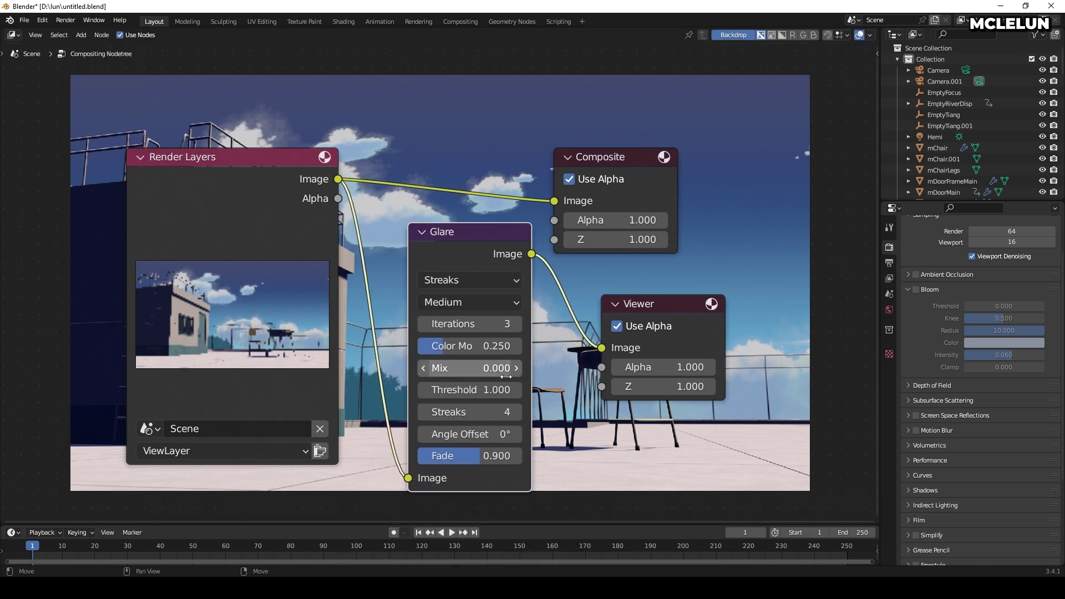
{"action": "left_click", "coordinate": [470, 390]}
{"action": "type", "text": "0.2"}
{"action": "key", "text": "Return"}
{"action": "left_click_drag", "start_coordinate": [267, 167], "coordinate": [141, 169]}
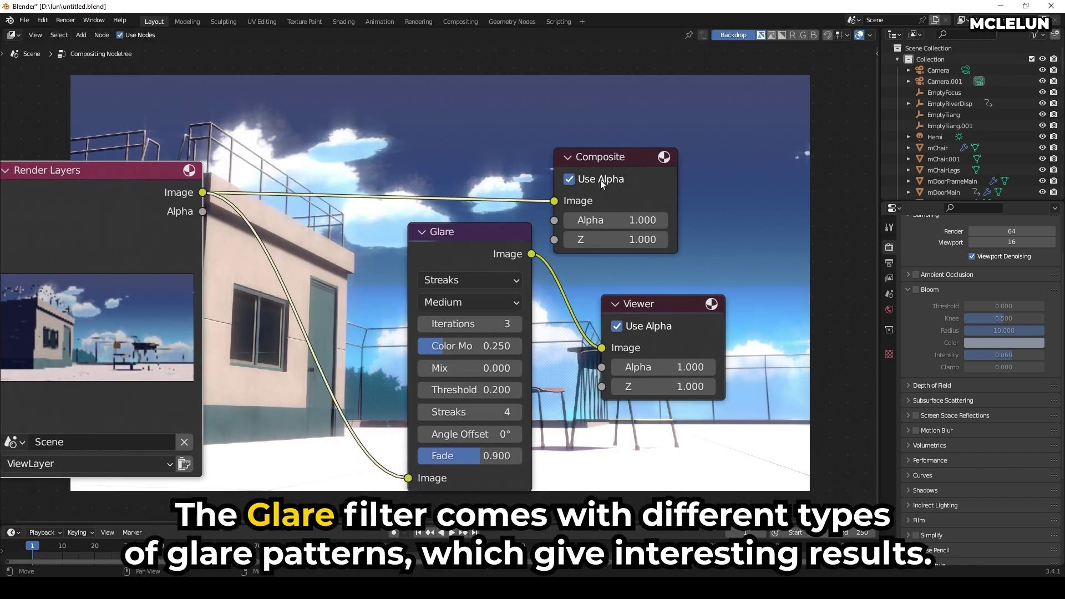
{"action": "scroll", "coordinate": [600, 180], "scroll_direction": "down", "scroll_amount": 3}
{"action": "left_click", "coordinate": [617, 256]}
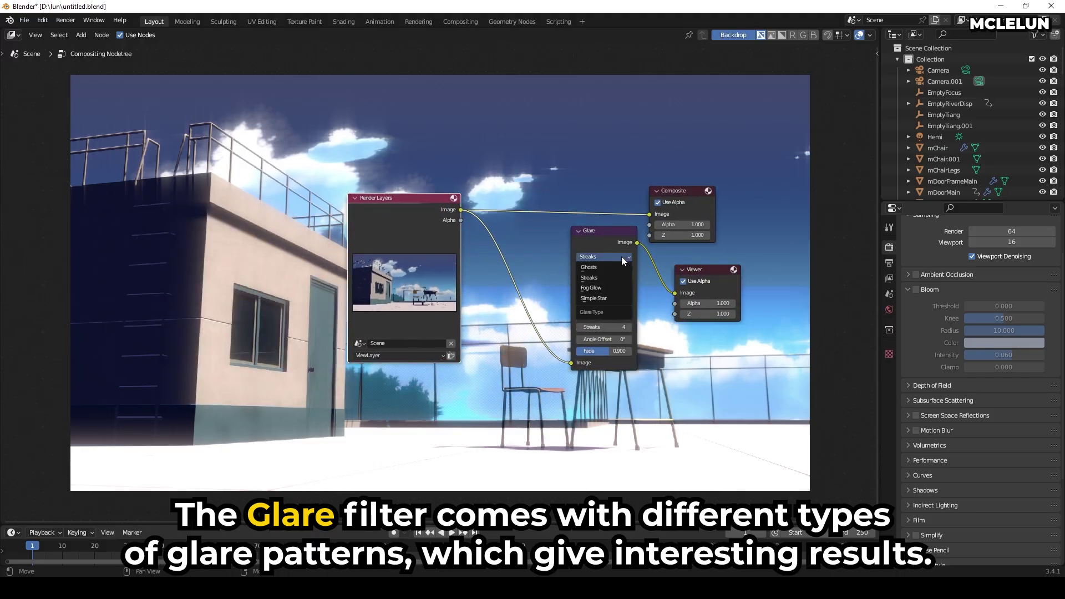
{"action": "left_click", "coordinate": [616, 268]}
{"action": "left_click", "coordinate": [615, 254]}
{"action": "left_click", "coordinate": [613, 271]}
{"action": "left_click", "coordinate": [622, 293]}
{"action": "key", "text": "Return"}
{"action": "left_click", "coordinate": [604, 257]}
{"action": "left_click", "coordinate": [607, 295]}
{"action": "left_click_drag", "start_coordinate": [608, 235], "coordinate": [580, 246]}
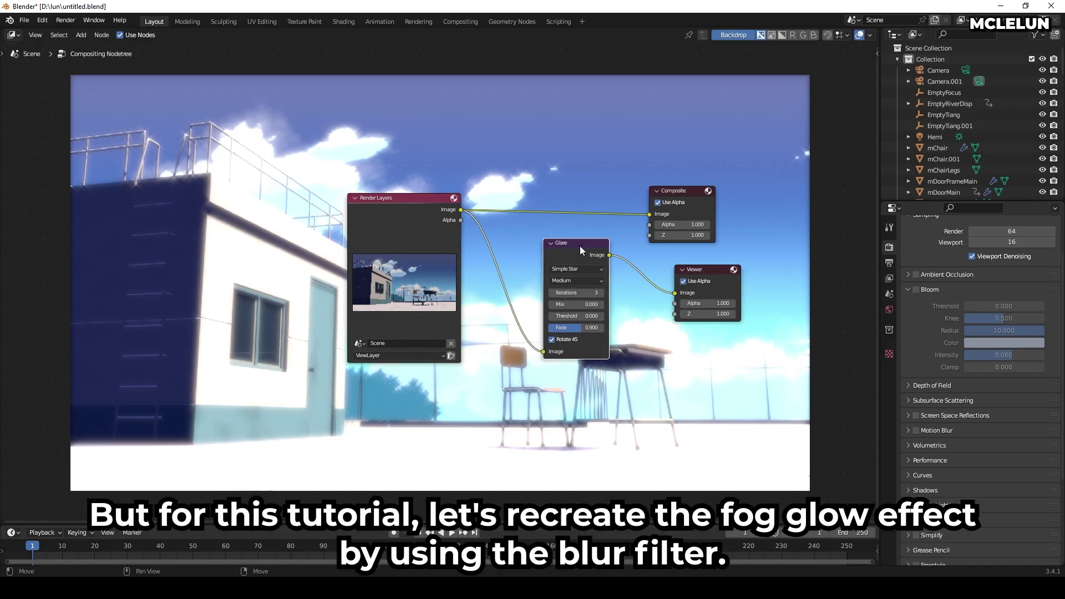
{"action": "key", "text": "x"}
{"action": "left_click_drag", "start_coordinate": [461, 211], "coordinate": [674, 293]}
{"action": "left_click_drag", "start_coordinate": [429, 218], "coordinate": [349, 220]}
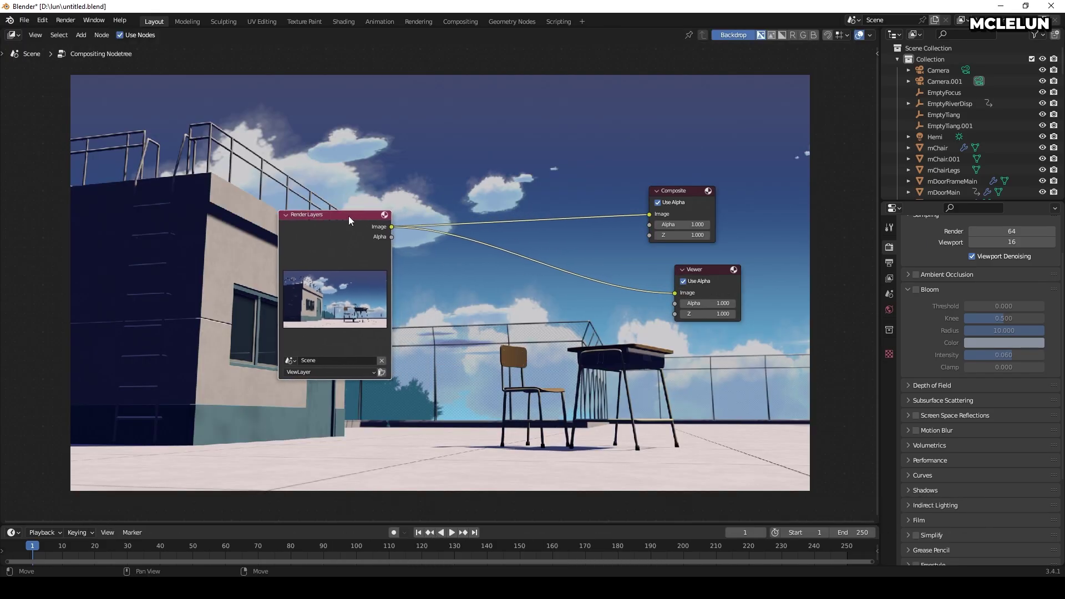
- Insert a Blur node on the Render Layers–Viewer link with X and Y of 10
{"action": "left_click", "coordinate": [82, 35]}
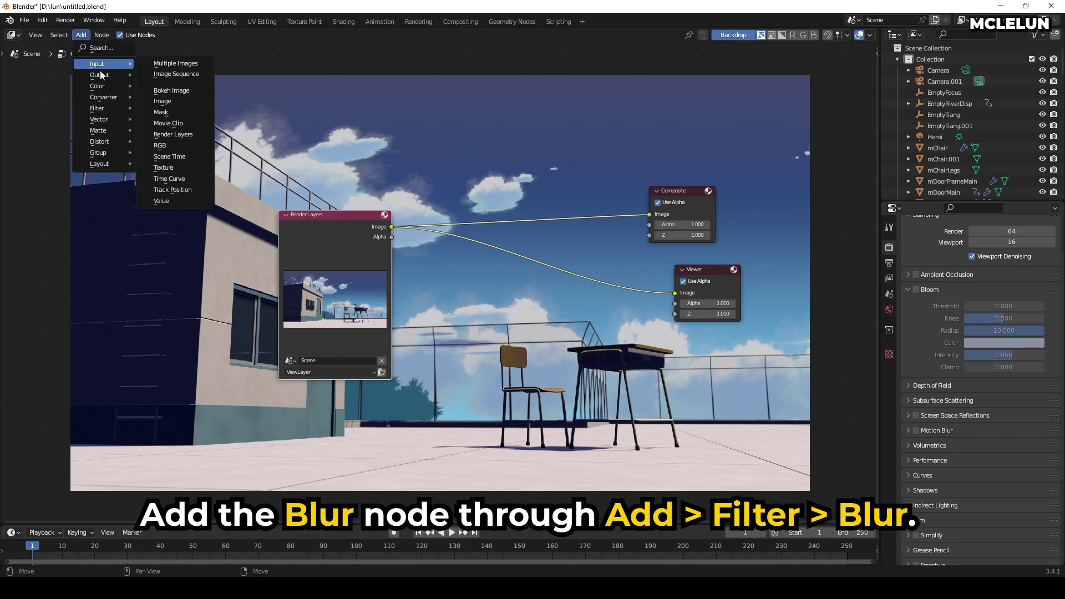
{"action": "mouse_move", "coordinate": [101, 108]}
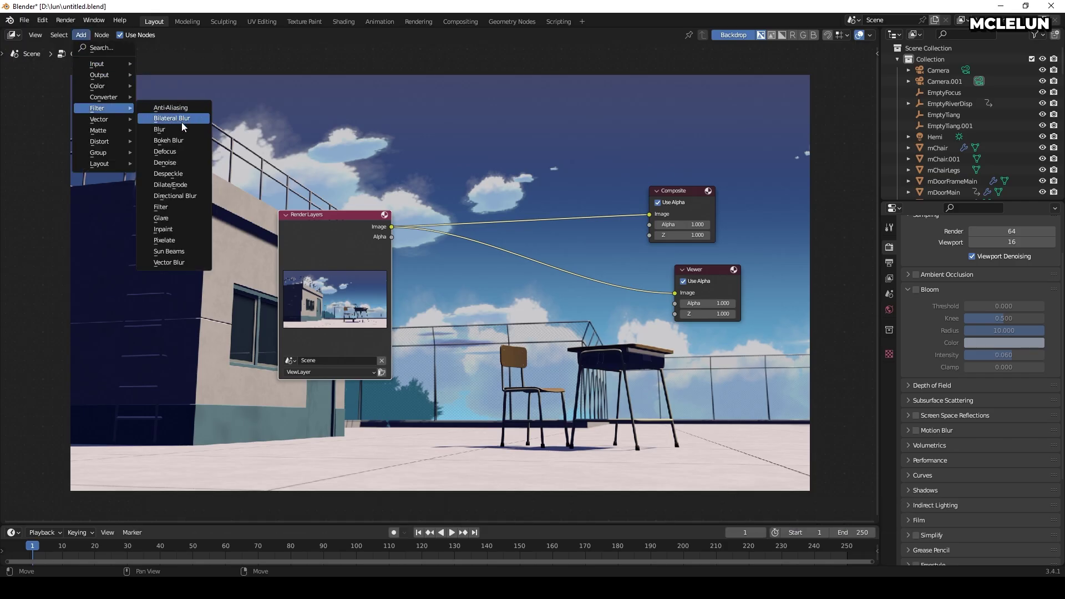
{"action": "left_click", "coordinate": [160, 129]}
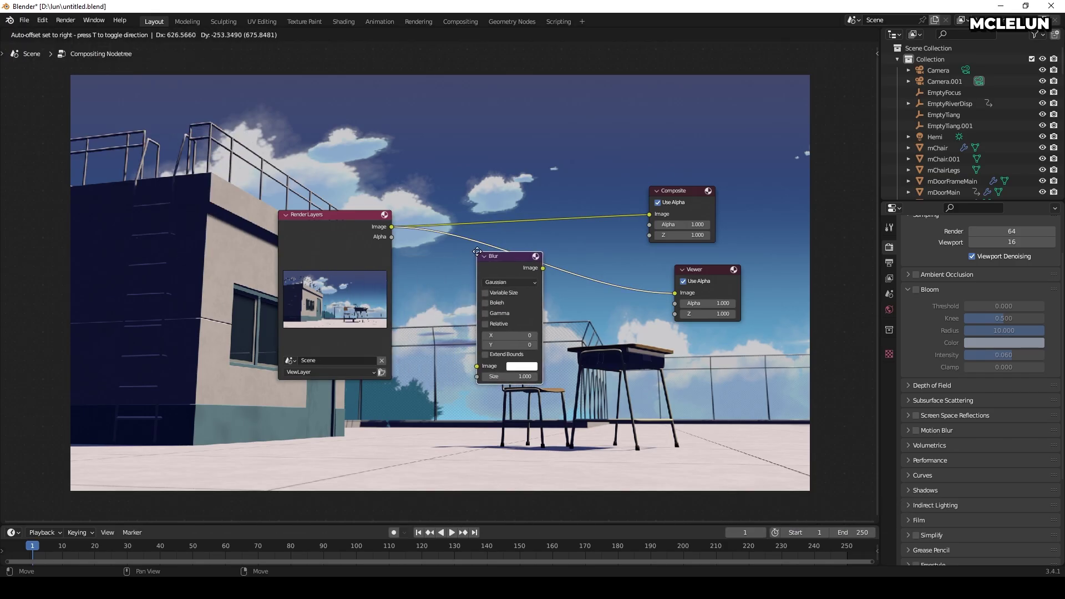
{"action": "left_click", "coordinate": [501, 244]}
{"action": "scroll", "coordinate": [486, 304], "scroll_direction": "up", "scroll_amount": 1}
{"action": "left_click", "coordinate": [574, 339]}
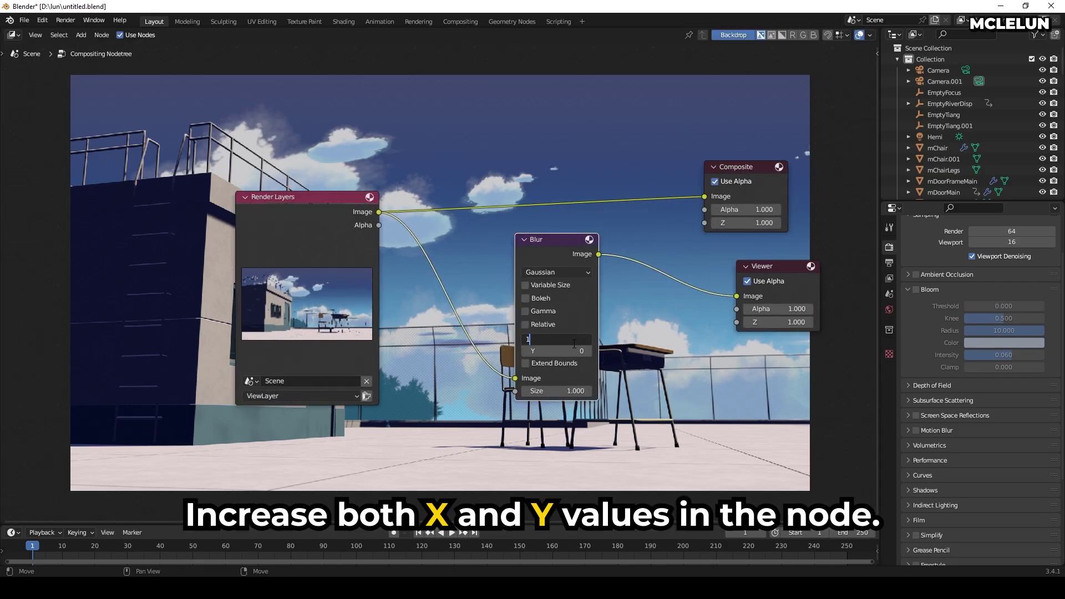
{"action": "key", "text": "Tab"}
{"action": "type", "text": "1"}
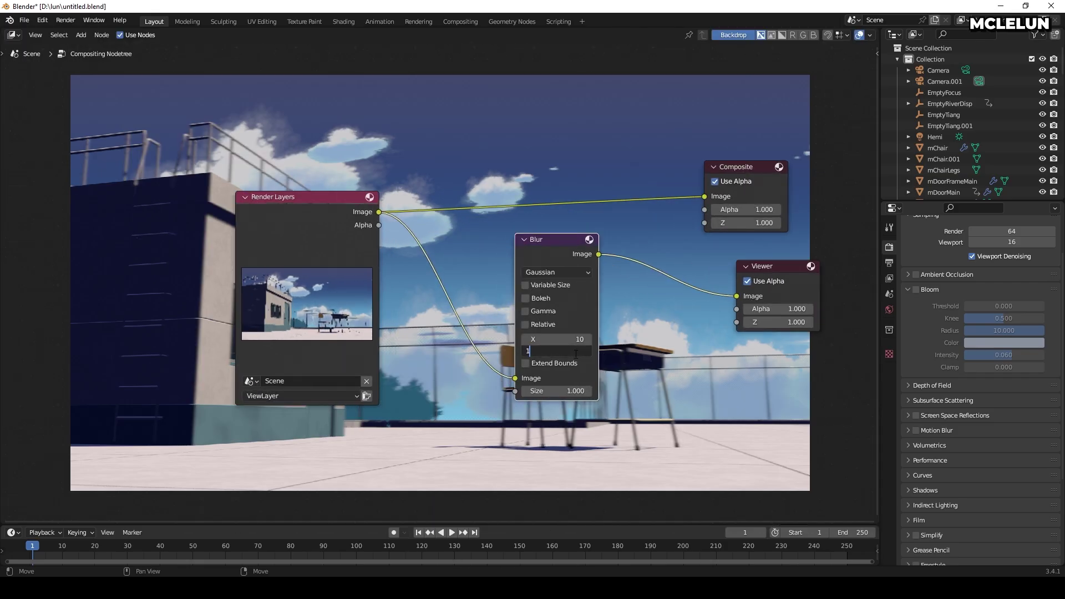
{"action": "type", "text": "0"}
{"action": "key", "text": "Return"}
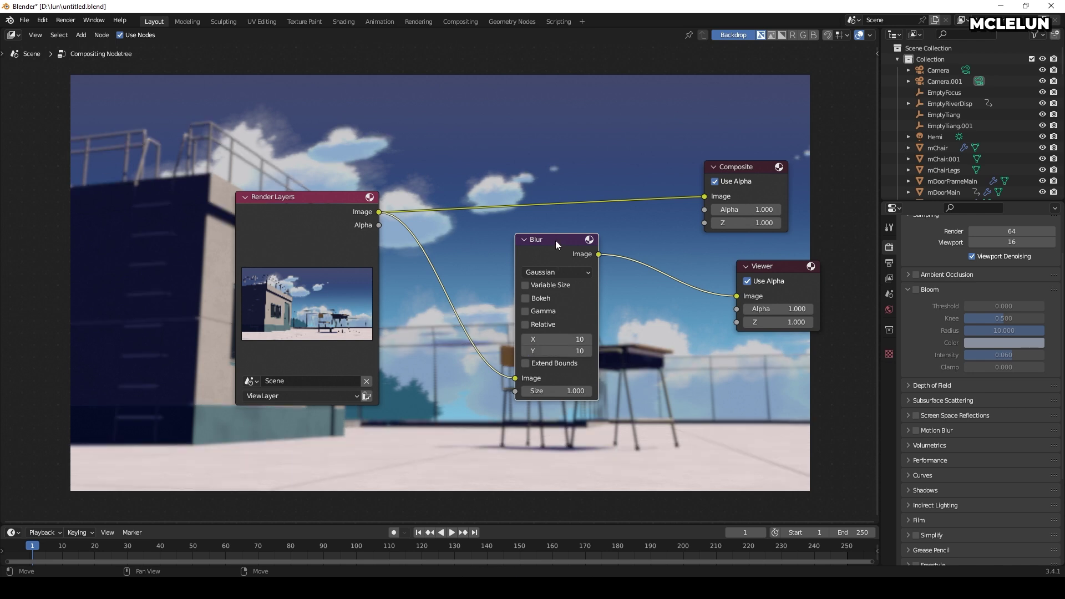
- Rearrange the nodes, try blur Size 2 and 0, then settle on Size 1
{"action": "left_click_drag", "start_coordinate": [557, 245], "coordinate": [508, 251]}
{"action": "left_click_drag", "start_coordinate": [781, 268], "coordinate": [721, 277]}
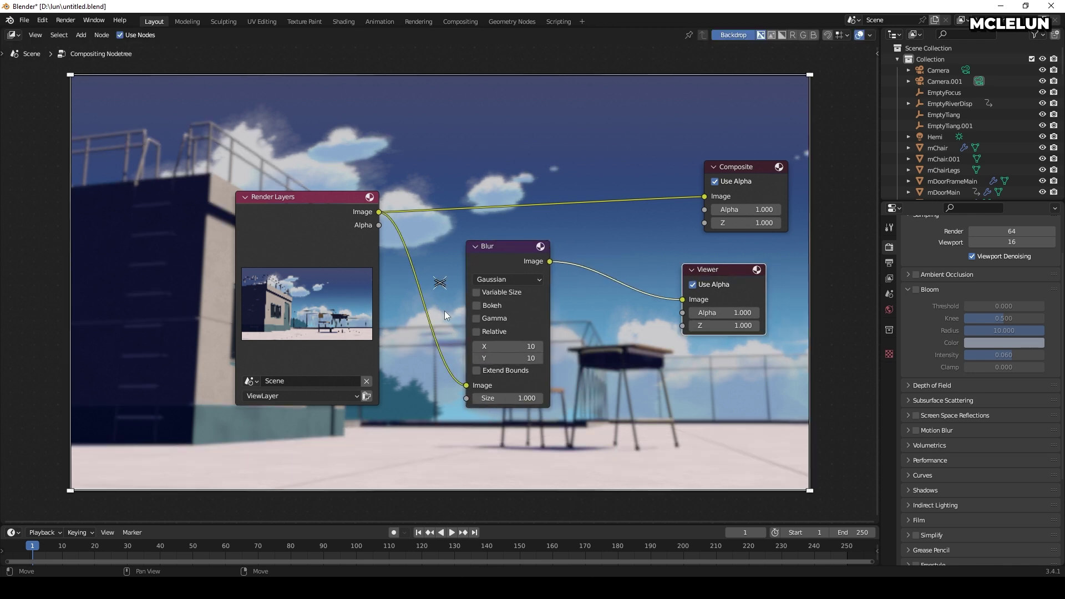
{"action": "left_click", "coordinate": [527, 398]}
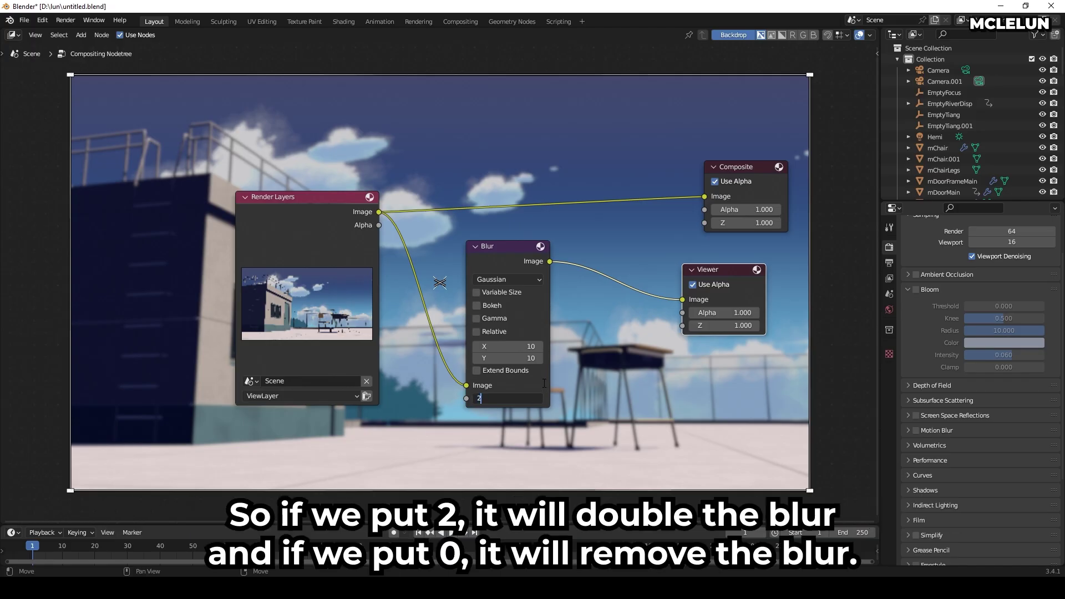
{"action": "key", "text": "Return"}
{"action": "left_click", "coordinate": [530, 398]}
{"action": "key", "text": "Return"}
{"action": "left_click", "coordinate": [526, 398]}
{"action": "type", "text": "1"}
{"action": "key", "text": "Return"}
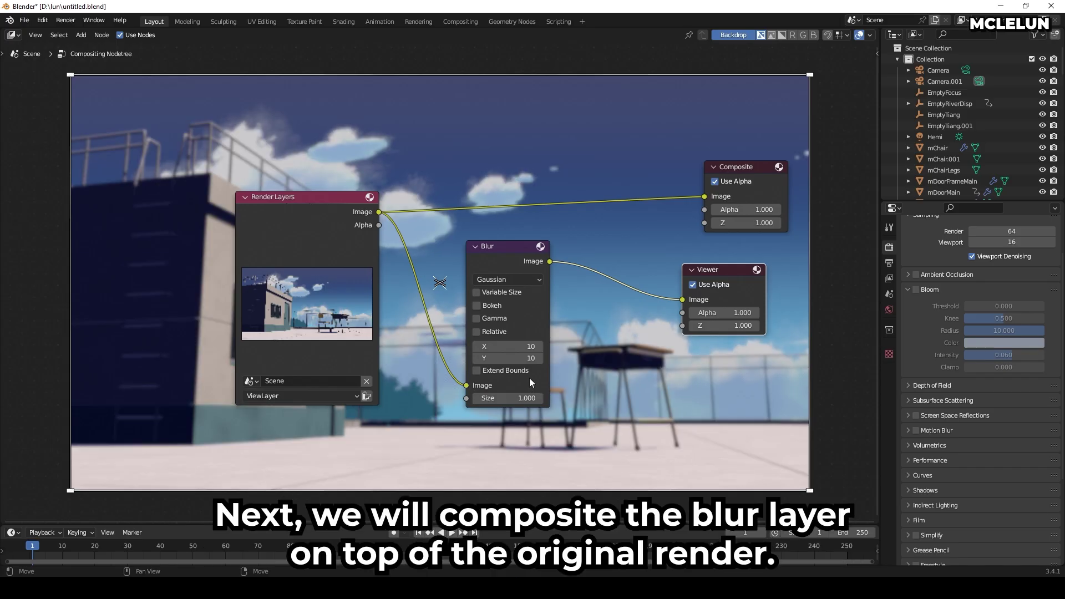
- Add a Mix node to the right of the Blur node
{"action": "left_click_drag", "start_coordinate": [508, 250], "coordinate": [464, 261]}
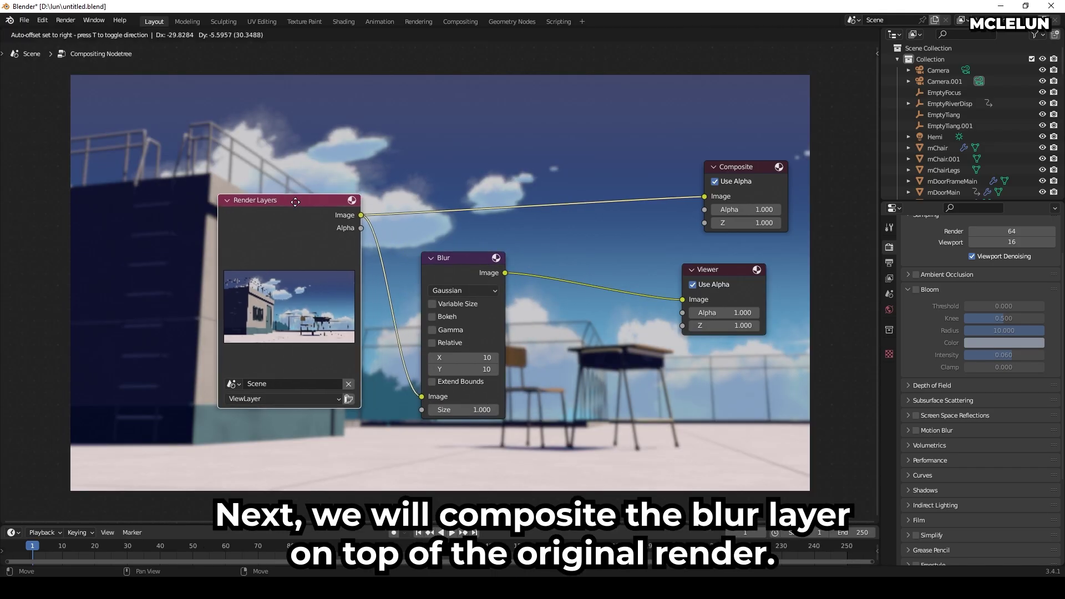
{"action": "left_click_drag", "start_coordinate": [721, 270], "coordinate": [757, 277]}
{"action": "left_click_drag", "start_coordinate": [482, 267], "coordinate": [463, 269]}
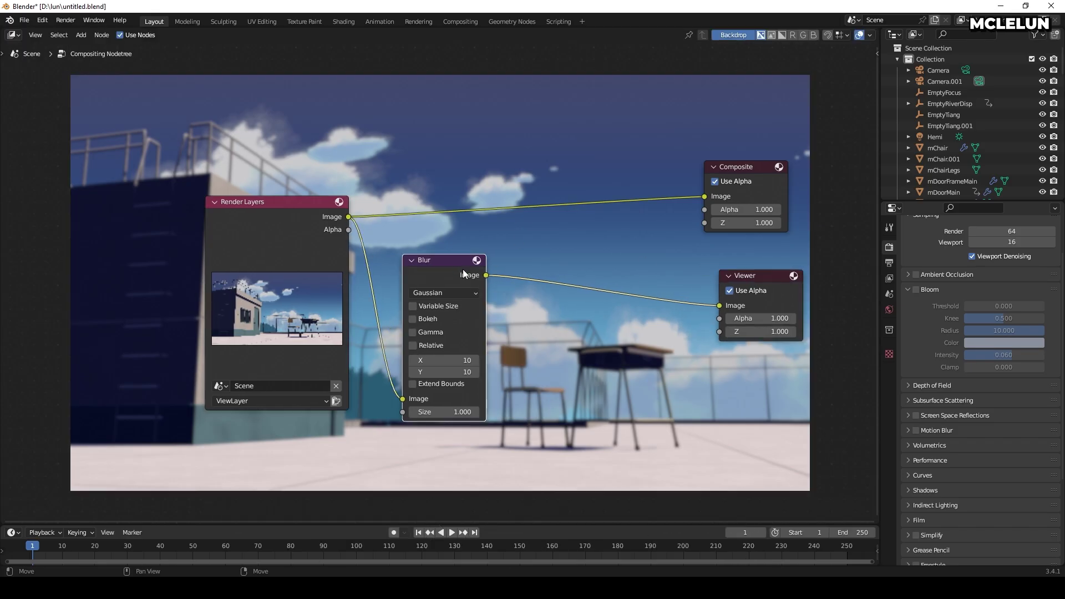
{"action": "left_click", "coordinate": [81, 35]}
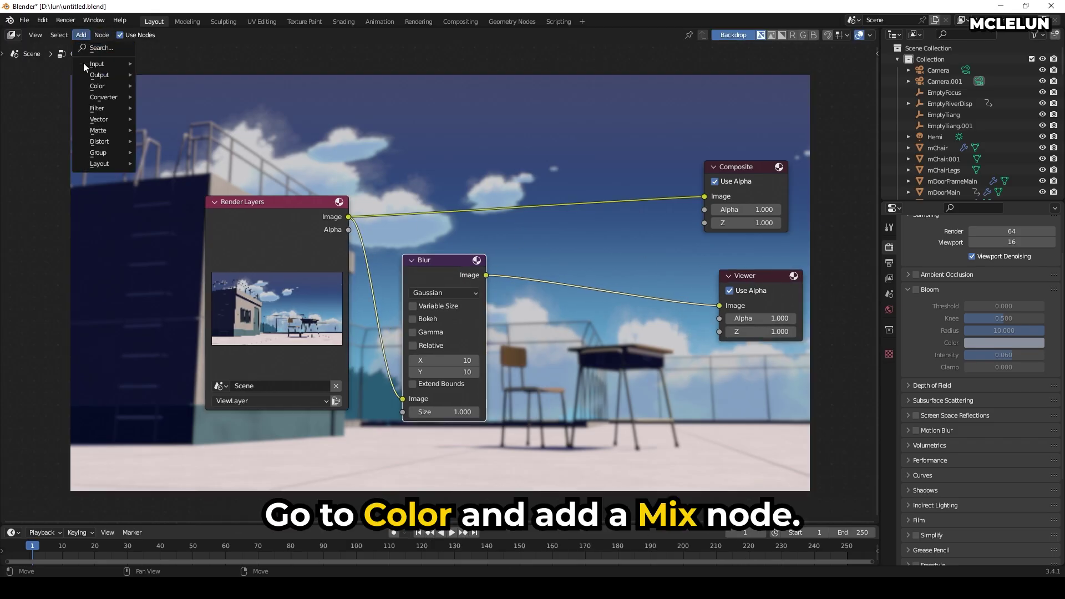
{"action": "mouse_move", "coordinate": [88, 86]}
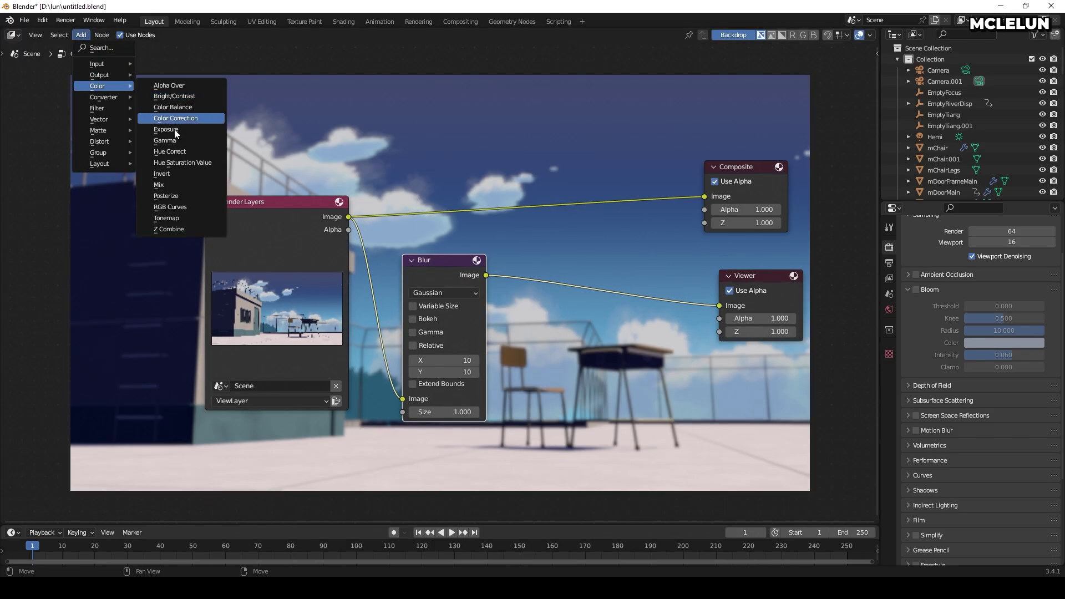
{"action": "left_click", "coordinate": [160, 185]}
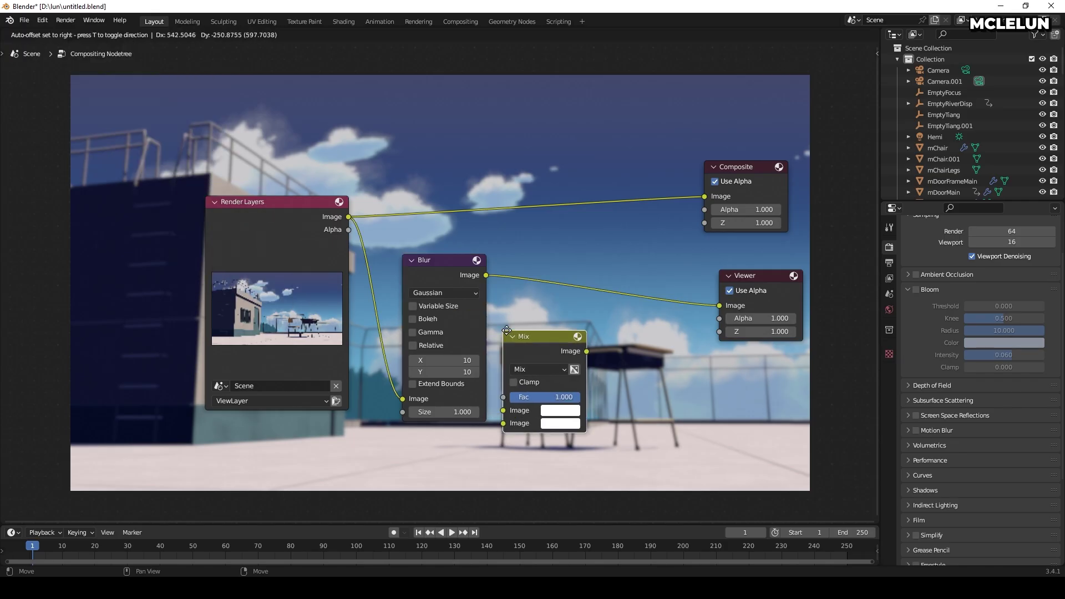
{"action": "left_click", "coordinate": [563, 312]}
- Wire Blur and Render Layers into Mix, send Mix to the Viewer, set Screen blending
{"action": "left_click_drag", "start_coordinate": [474, 275], "coordinate": [562, 403]}
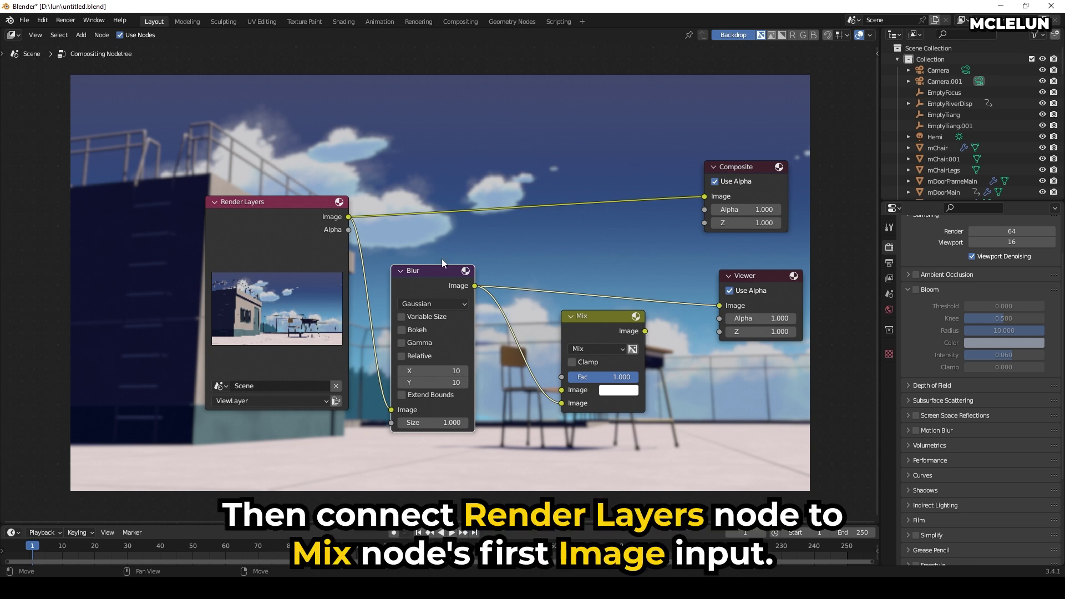
{"action": "left_click_drag", "start_coordinate": [348, 217], "coordinate": [568, 392]}
{"action": "left_click_drag", "start_coordinate": [645, 331], "coordinate": [720, 305]}
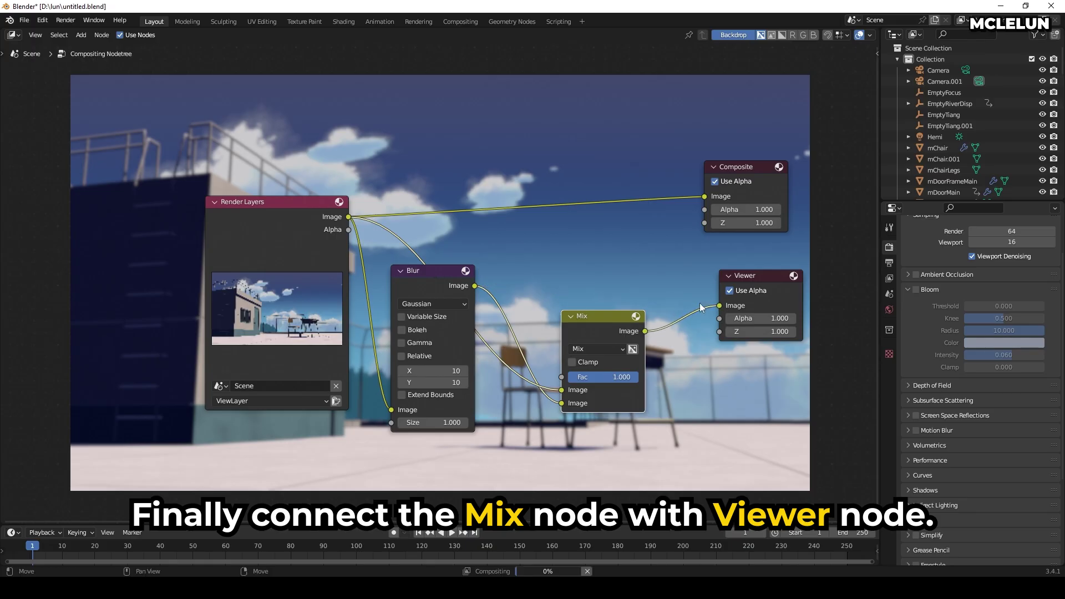
{"action": "left_click_drag", "start_coordinate": [427, 271], "coordinate": [414, 357]}
{"action": "left_click_drag", "start_coordinate": [606, 309], "coordinate": [617, 276]}
{"action": "left_click", "coordinate": [624, 306]}
{"action": "left_click", "coordinate": [620, 215]}
- Rearrange the nodes, link the Screen output to Composite, and render with F12
{"action": "left_click_drag", "start_coordinate": [421, 371], "coordinate": [427, 362]}
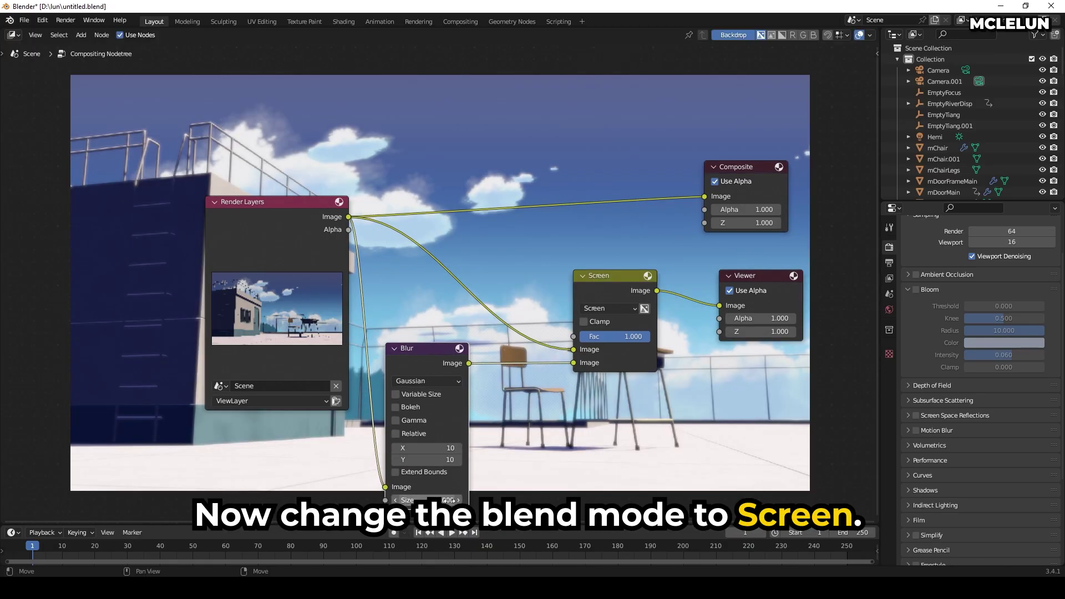
{"action": "left_click_drag", "start_coordinate": [330, 213], "coordinate": [229, 237]}
{"action": "scroll", "coordinate": [551, 262], "scroll_direction": "down", "scroll_amount": 2}
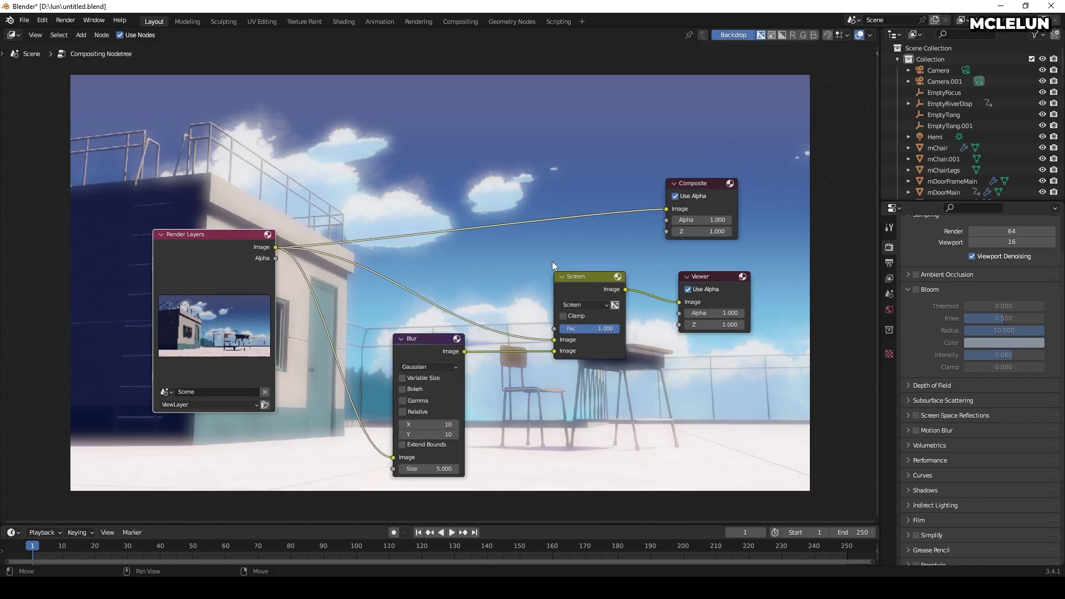
{"action": "left_click_drag", "start_coordinate": [700, 174], "coordinate": [719, 171]}
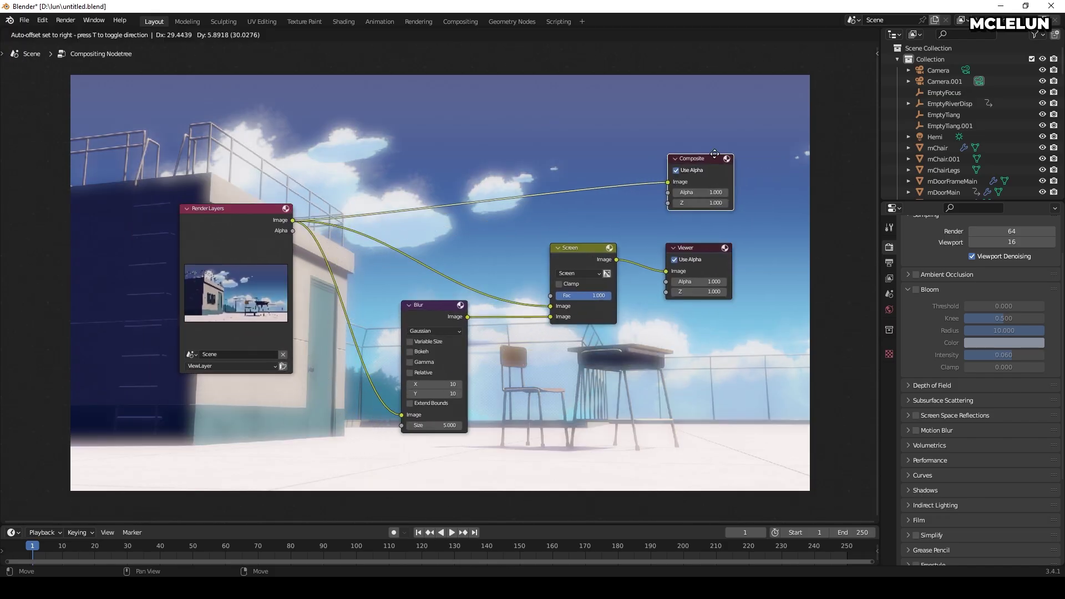
{"action": "left_click_drag", "start_coordinate": [616, 259], "coordinate": [672, 186]}
{"action": "key", "text": "F12"}
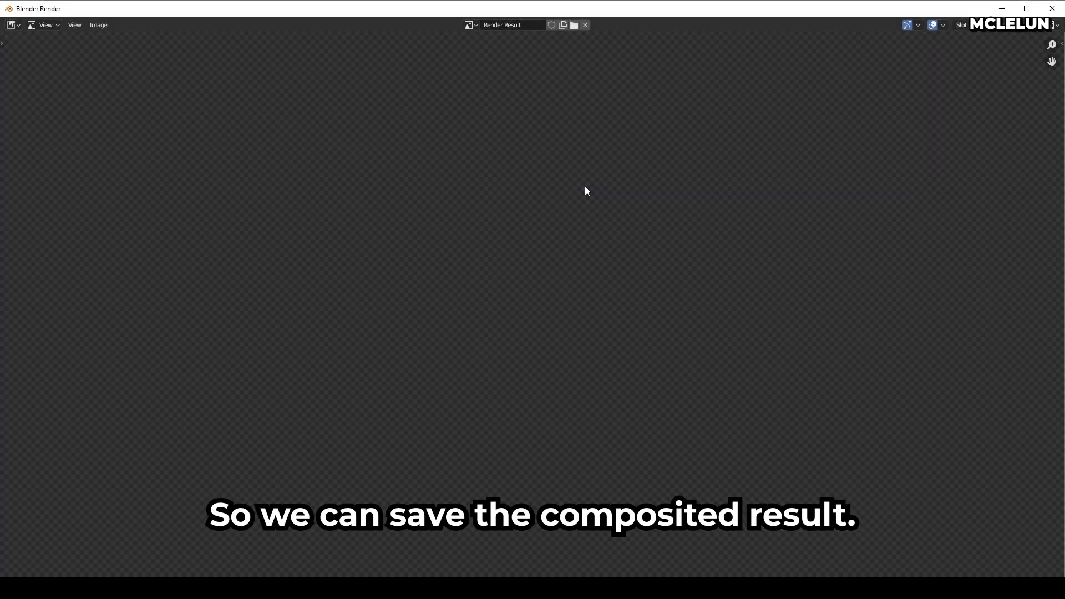